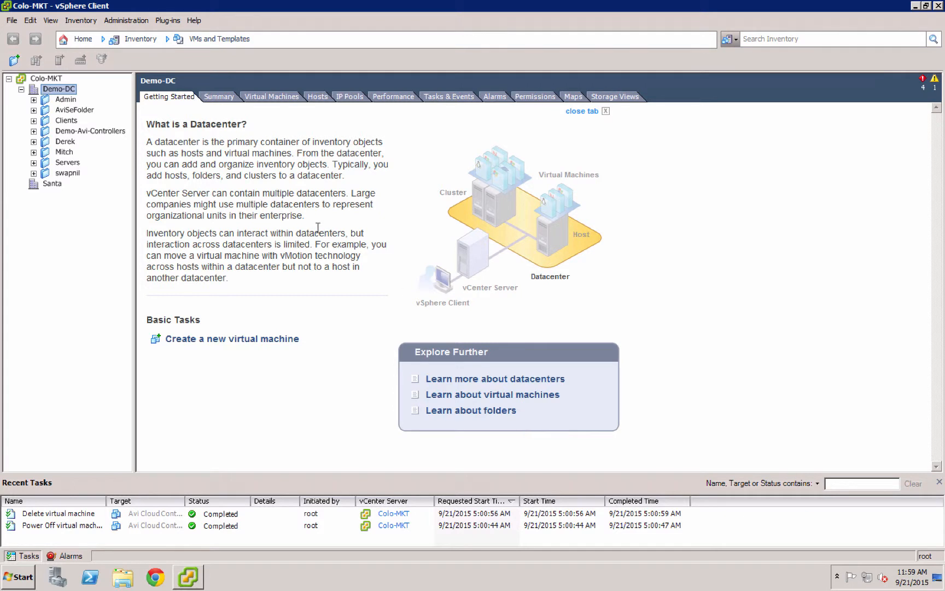
# Start deploying an OVF template, using controller.ova from the nightly-build-15.2.2-9014 share folder as the source
pyautogui.click(12, 21)
pyautogui.click(28, 51)
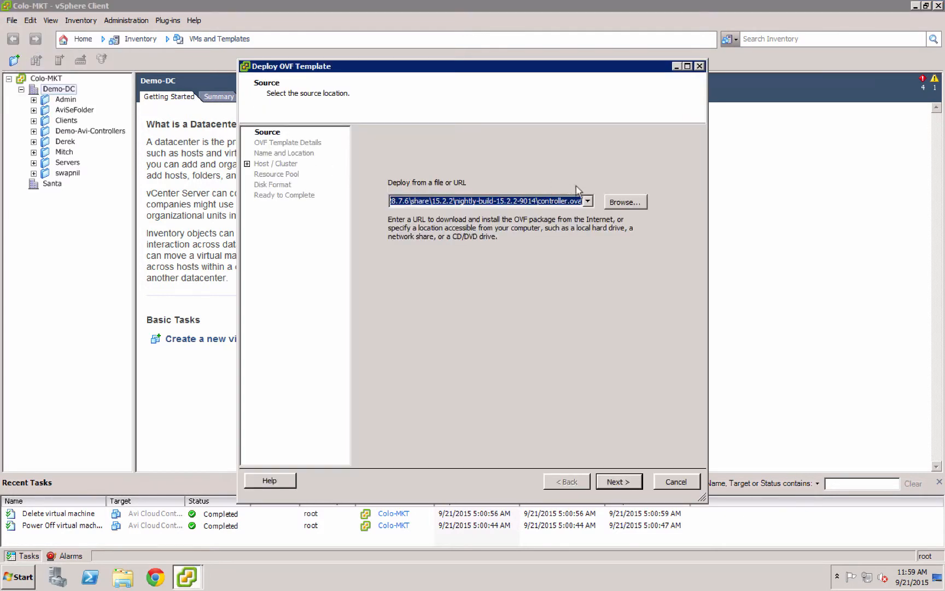
pyautogui.click(629, 202)
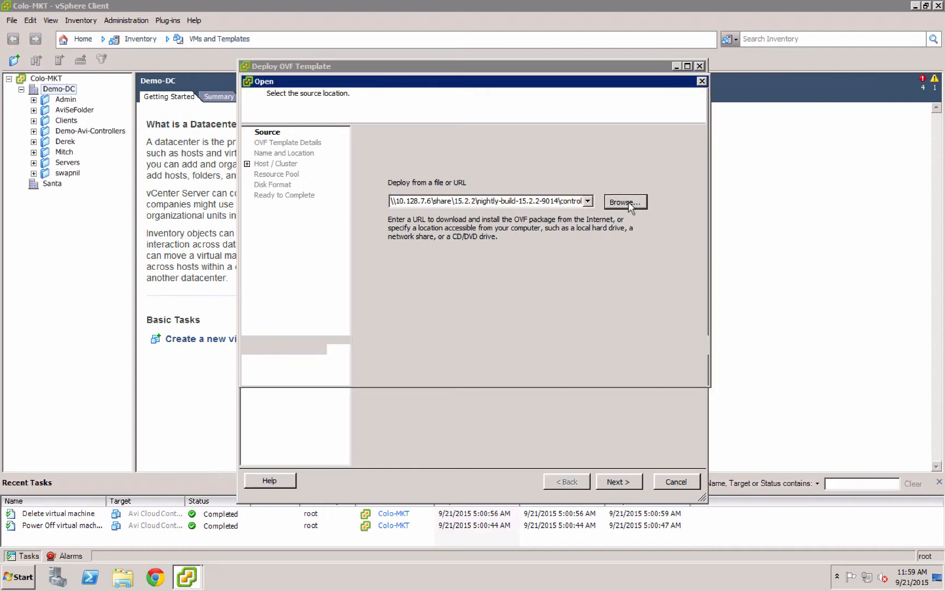
pyautogui.click(414, 163)
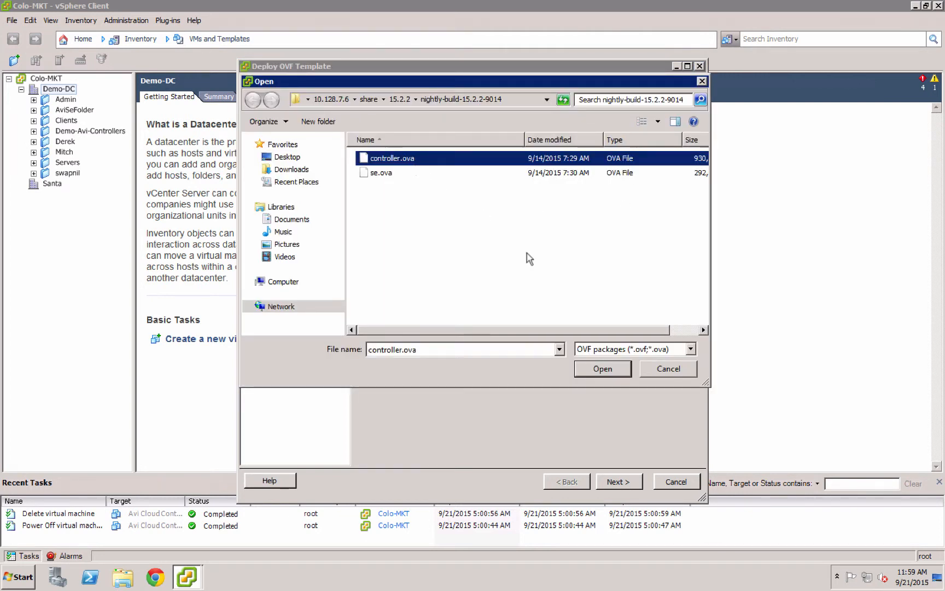
pyautogui.click(597, 370)
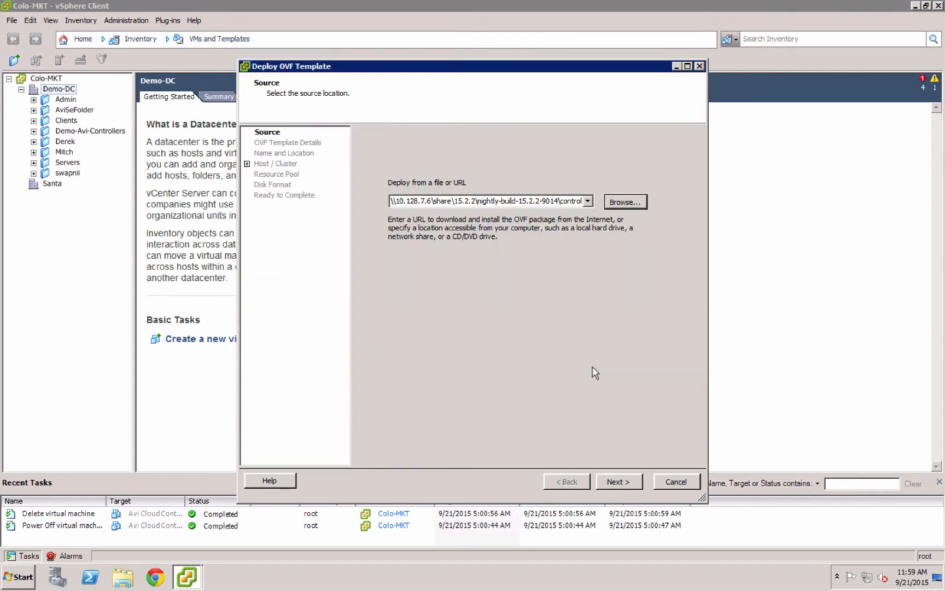
pyautogui.click(612, 482)
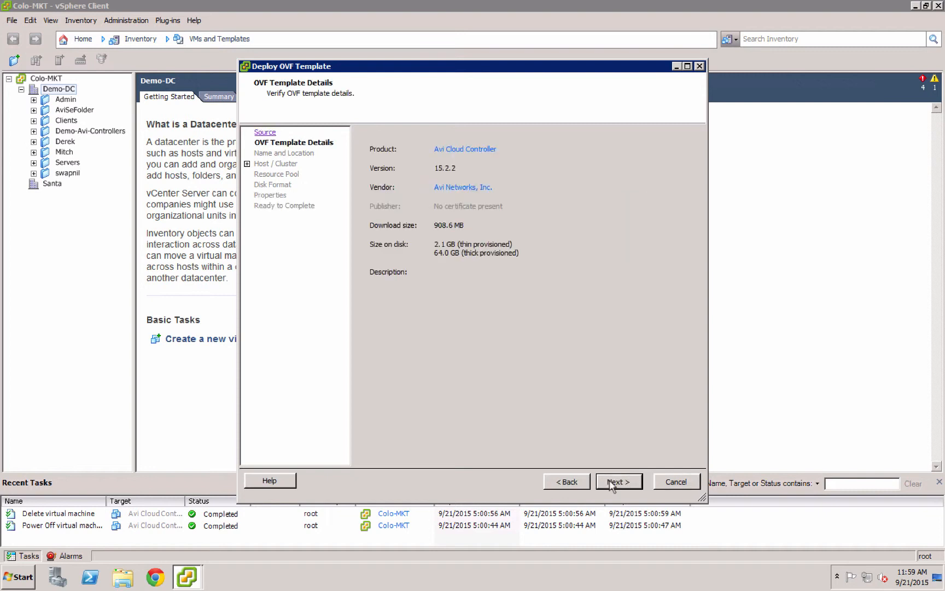
# Keep the name Avi Cloud Controller in Demo-DC and place the deployment on Cluster-1, host 10.130.128.105
pyautogui.click(612, 482)
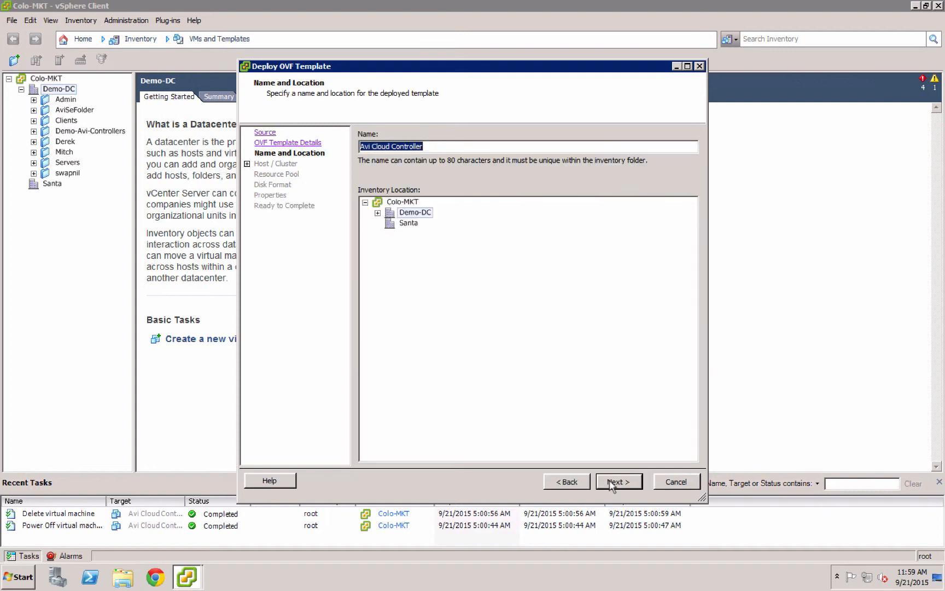
pyautogui.click(612, 483)
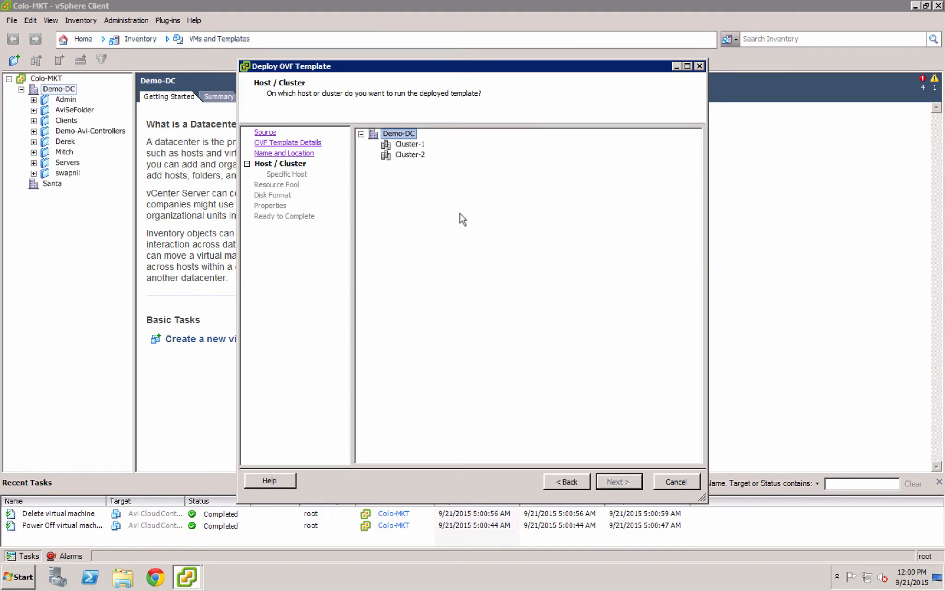
pyautogui.click(410, 144)
pyautogui.click(620, 482)
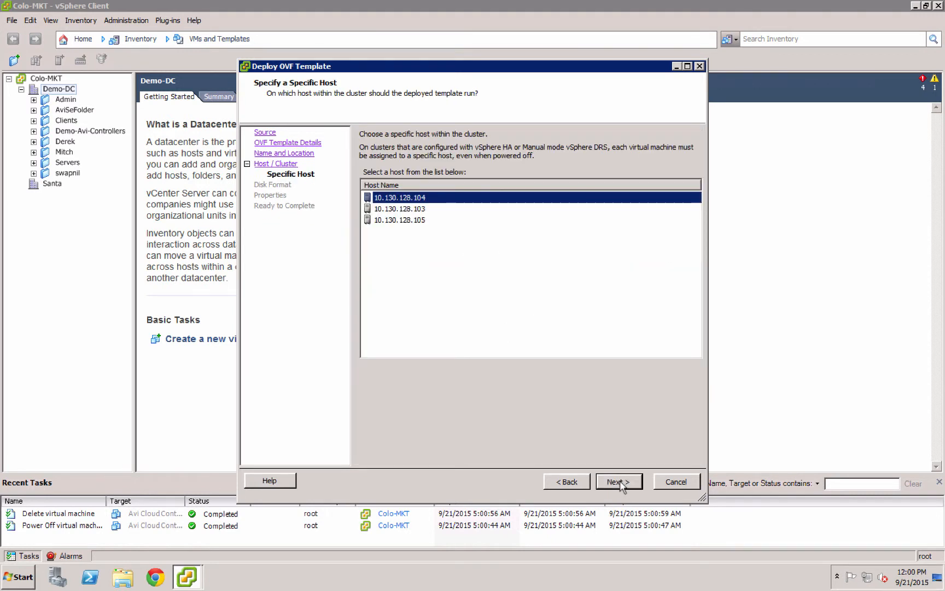
pyautogui.click(404, 220)
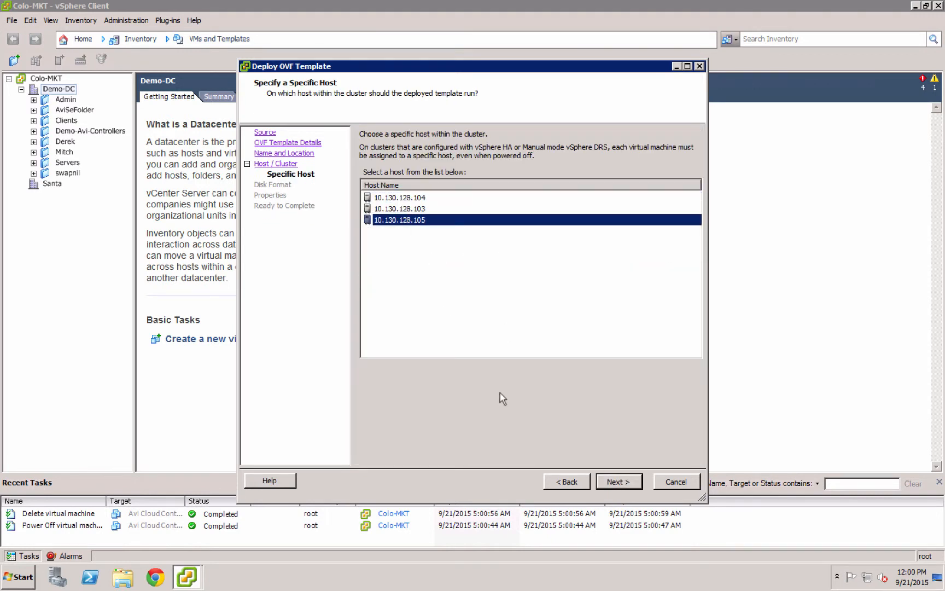
pyautogui.click(617, 482)
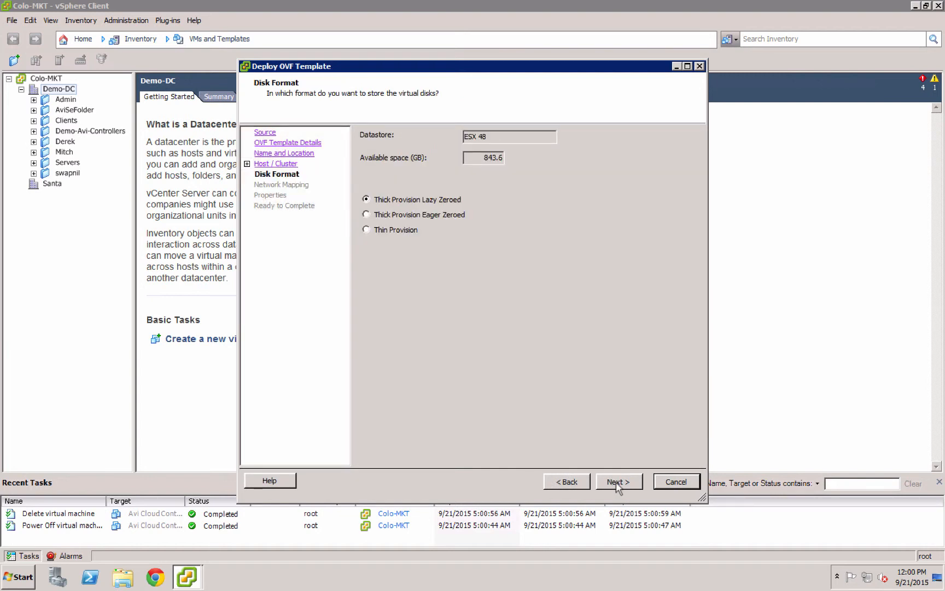
# Accept the Thick Provision Lazy Zeroed disk format and map the Management source network to Mgmt_VLAN
pyautogui.click(617, 483)
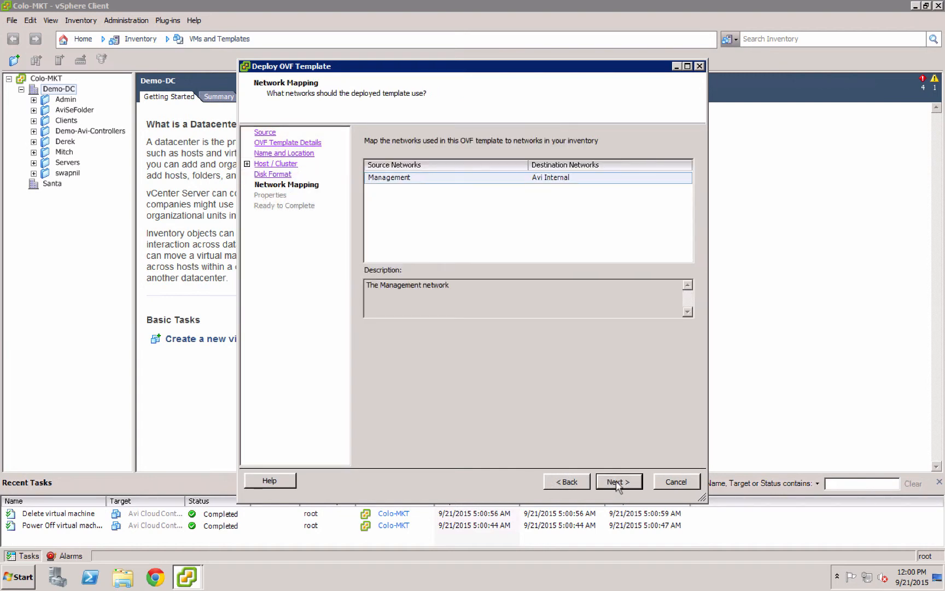
pyautogui.click(605, 178)
pyautogui.click(605, 177)
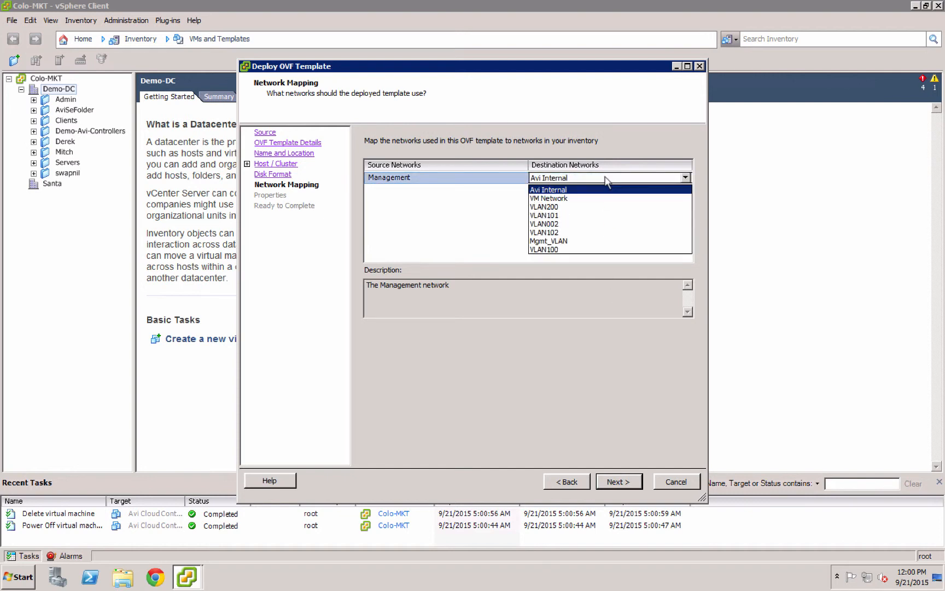
pyautogui.click(576, 241)
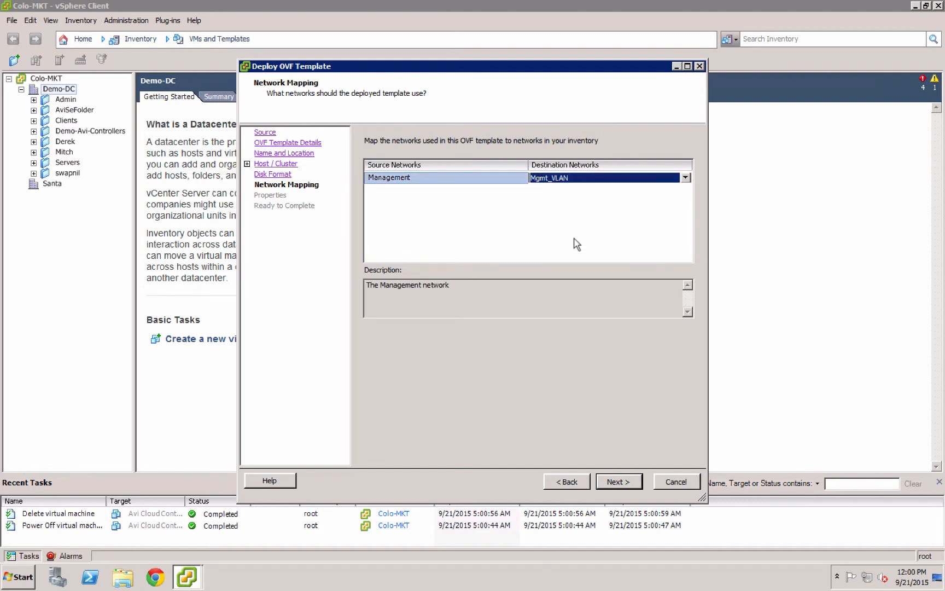
pyautogui.click(616, 481)
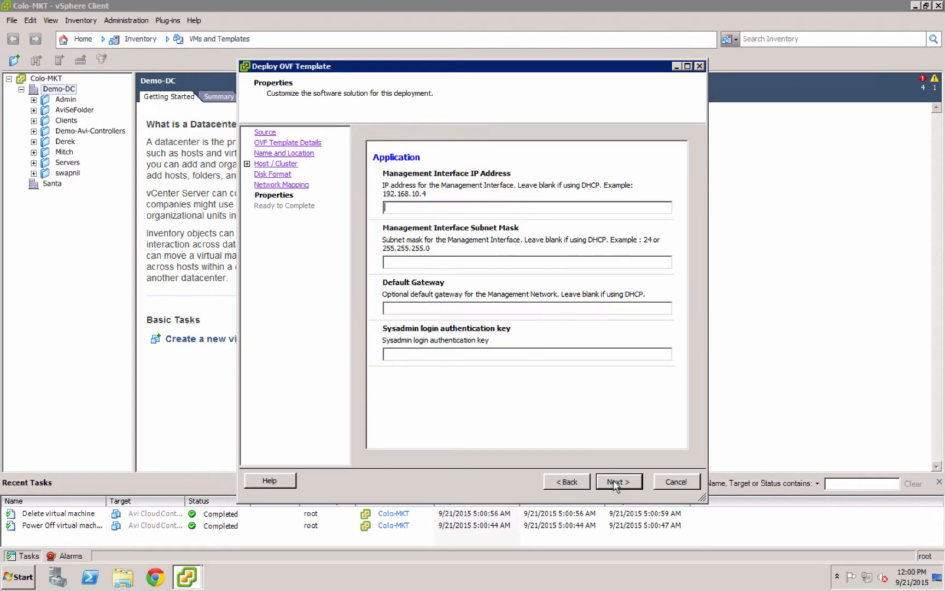
# Set the management interface IP address to 10.130.128.31, subnet mask to 255.255.192.0 and default gateway to 10.130.128.1
pyautogui.click(468, 207)
pyautogui.write('10.130.128.31')
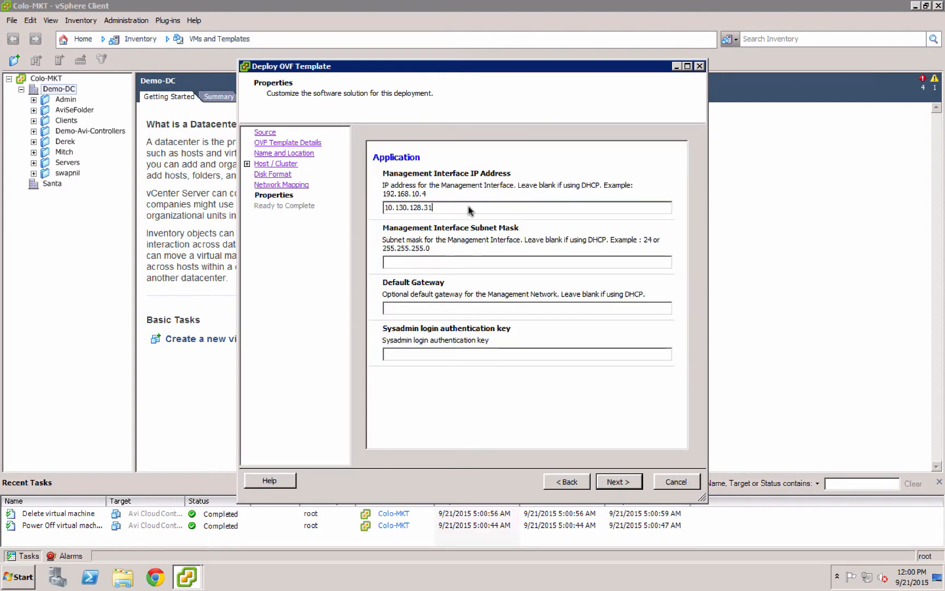
pyautogui.click(460, 262)
pyautogui.write('255.255.192.0')
pyautogui.click(433, 308)
pyautogui.write('10.130.128.1')
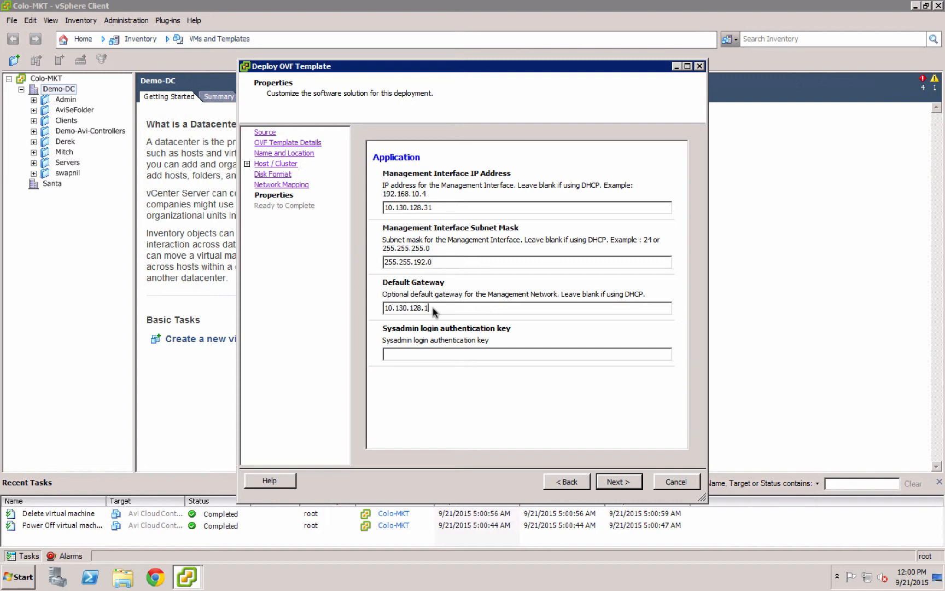
pyautogui.click(615, 481)
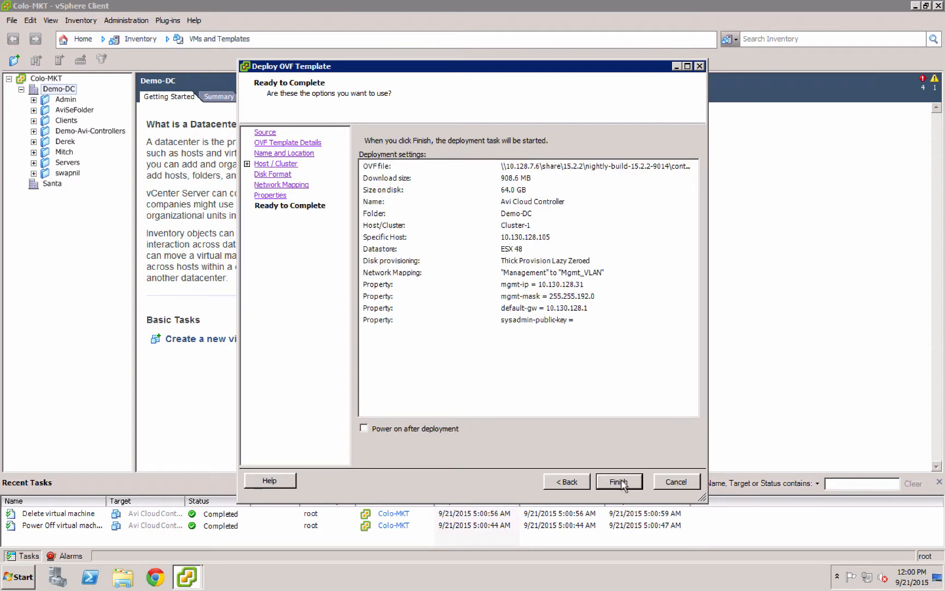
# Deploy the controller with power-on after deployment enabled, and view the summary of the Avi Cloud Controller virtual machine
pyautogui.click(428, 429)
pyautogui.click(618, 482)
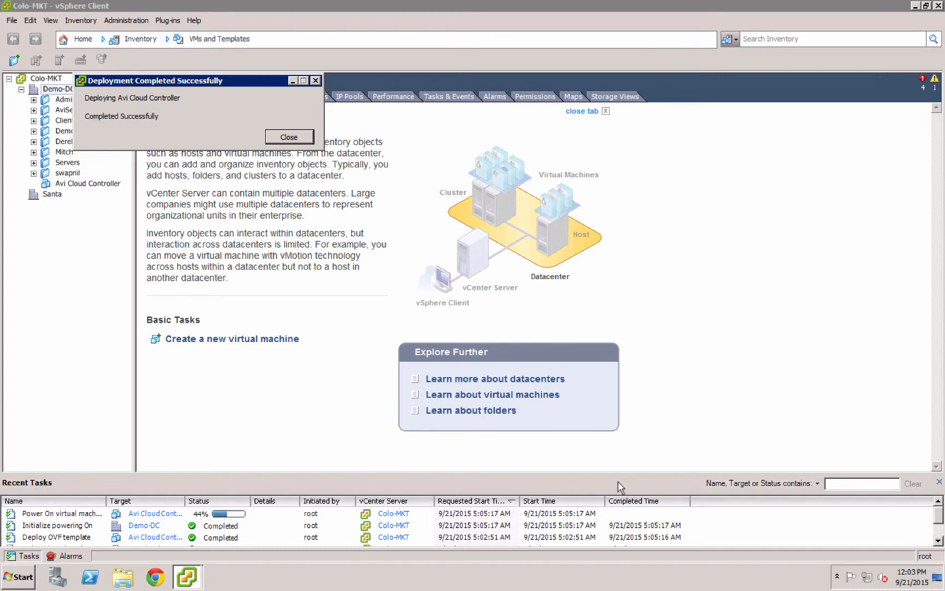
pyautogui.click(286, 138)
pyautogui.click(98, 185)
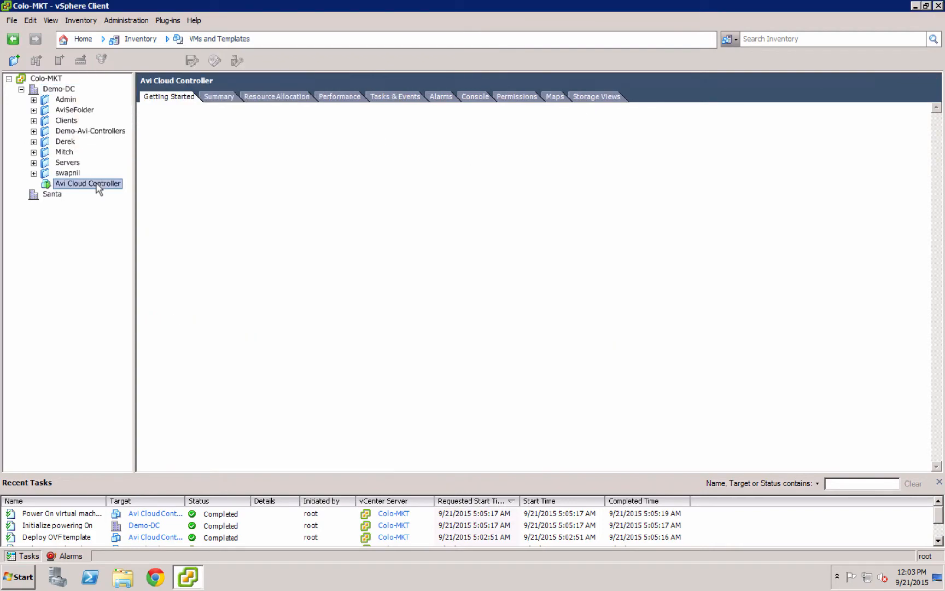
pyautogui.click(224, 97)
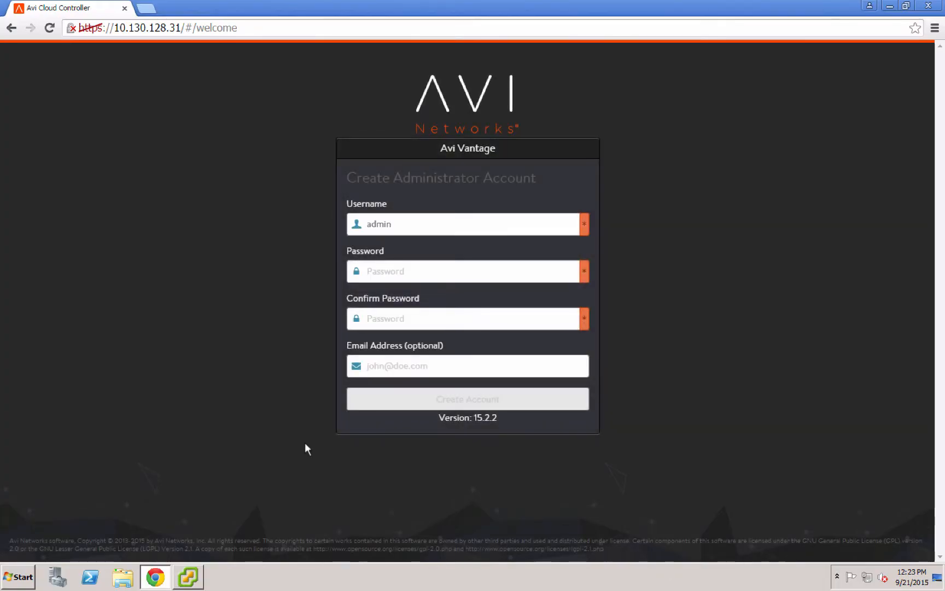
# Create the admin administrator account by entering and confirming its password, leaving the optional e-mail empty
pyautogui.click(398, 272)
pyautogui.write('••••••')
pyautogui.press('Tab')
pyautogui.write('••••••')
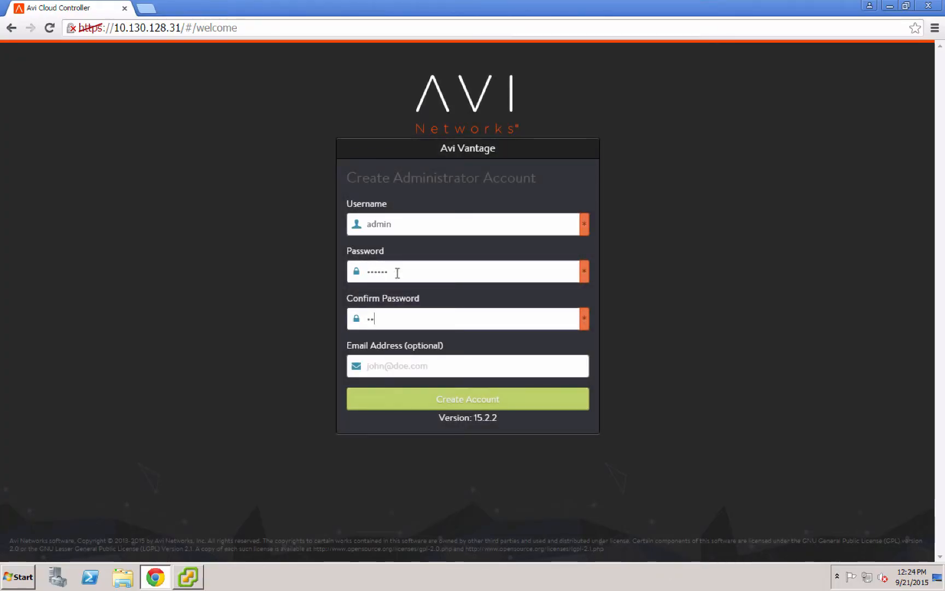
pyautogui.click(402, 402)
# Set the DNS address to 10.130.128.64 and search domain to demo.avi.local, and disable the automatic upload of diagnostic information
pyautogui.write('10.130.128.64')
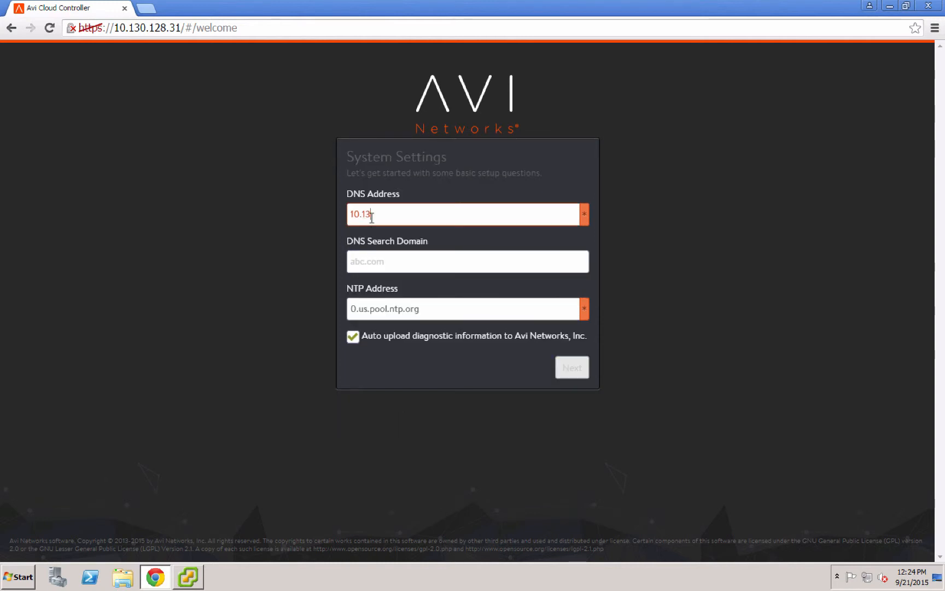
pyautogui.press('Tab')
pyautogui.write('demo.avi.local')
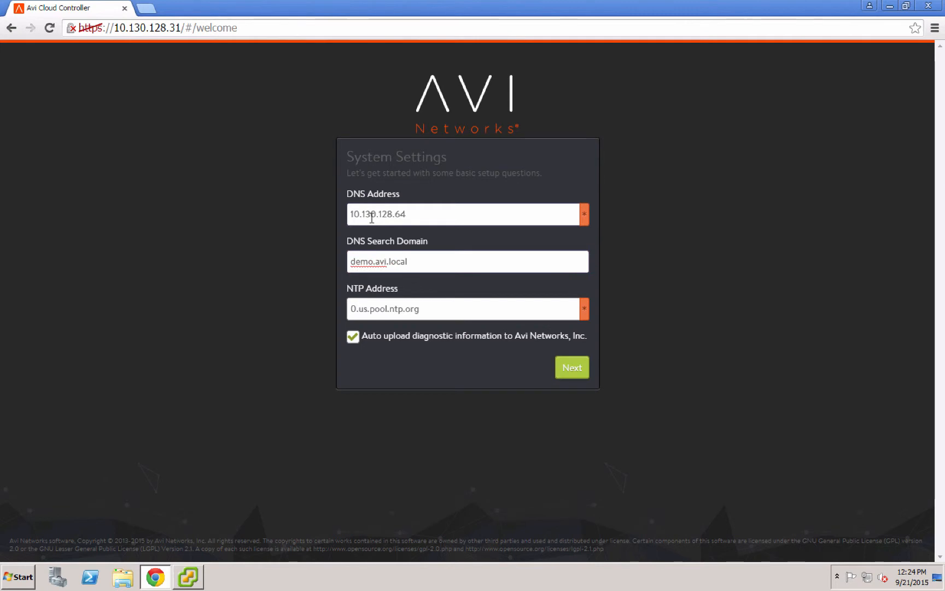
pyautogui.click(353, 337)
pyautogui.click(570, 369)
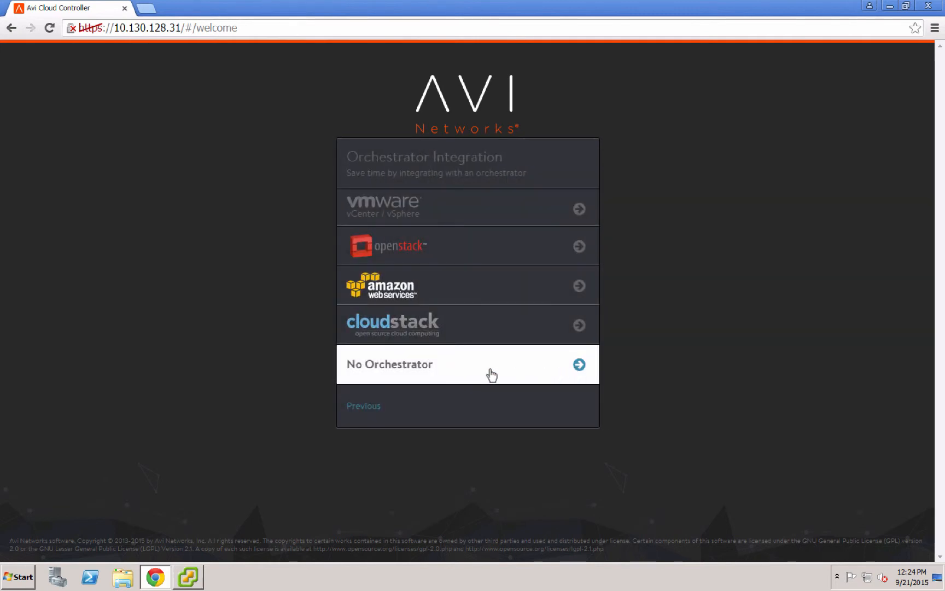
# Choose No Orchestrator for the integration and download the Service Engine image in OVA format
pyautogui.click(579, 365)
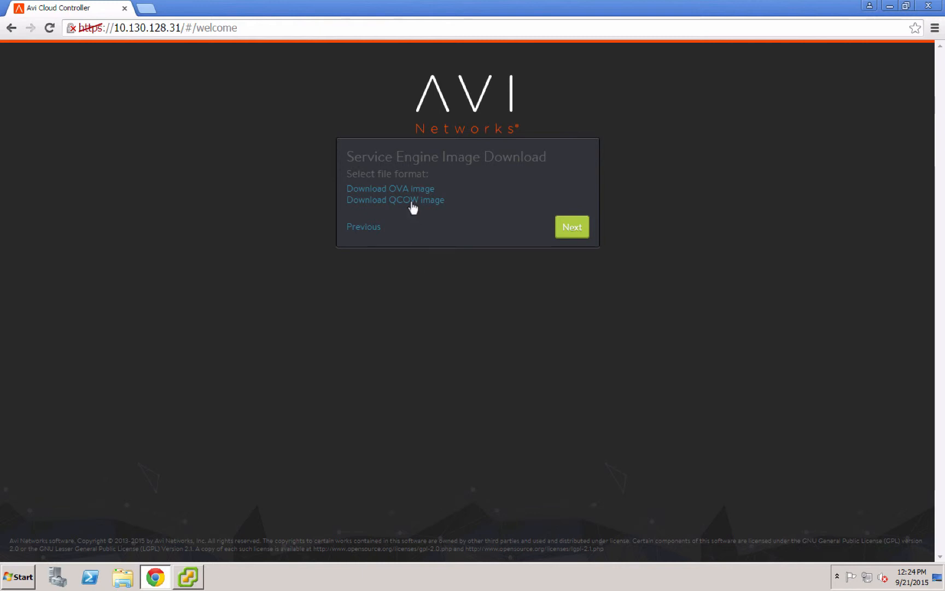
pyautogui.click(407, 189)
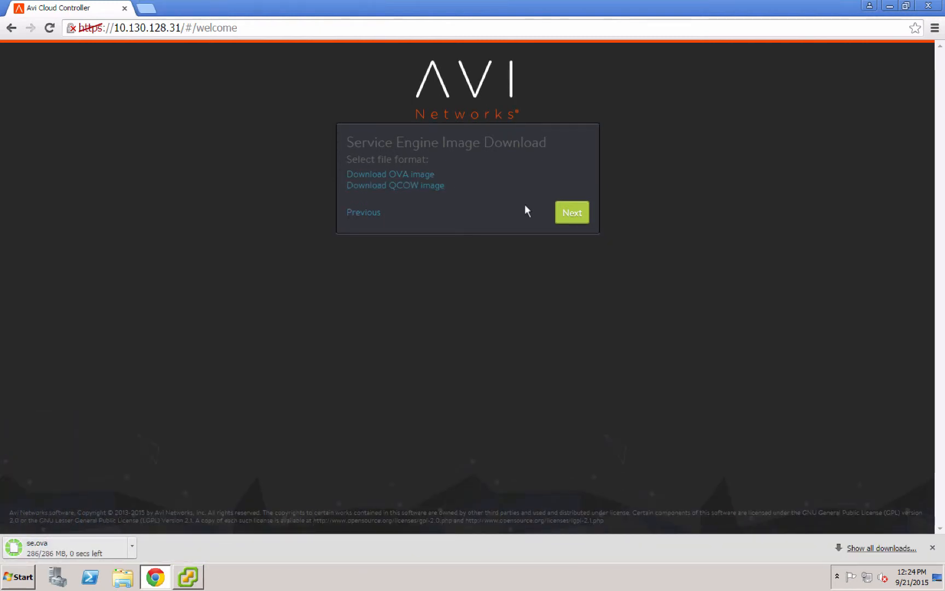
# Finish the initial controller setup without support for multiple tenants
pyautogui.click(572, 215)
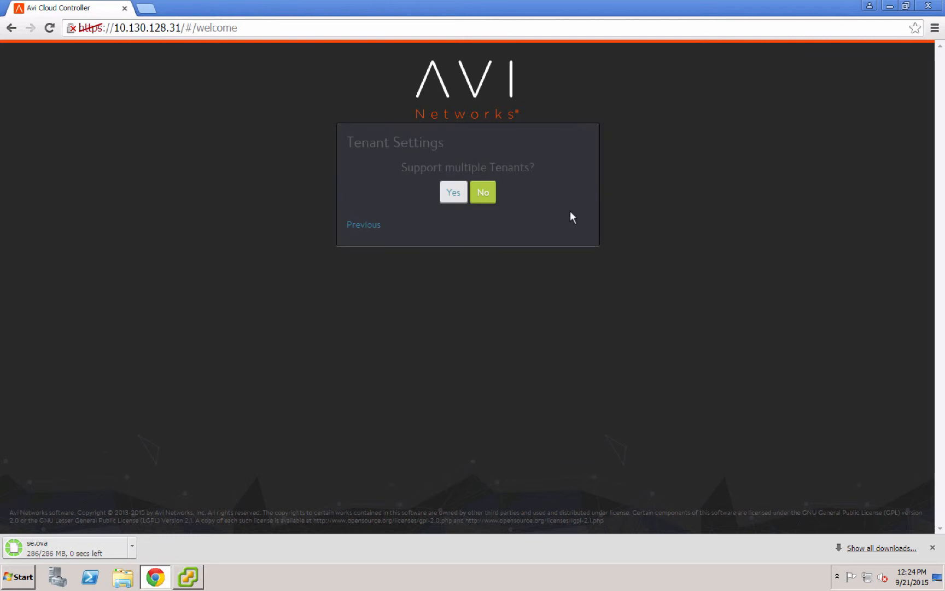
pyautogui.click(484, 194)
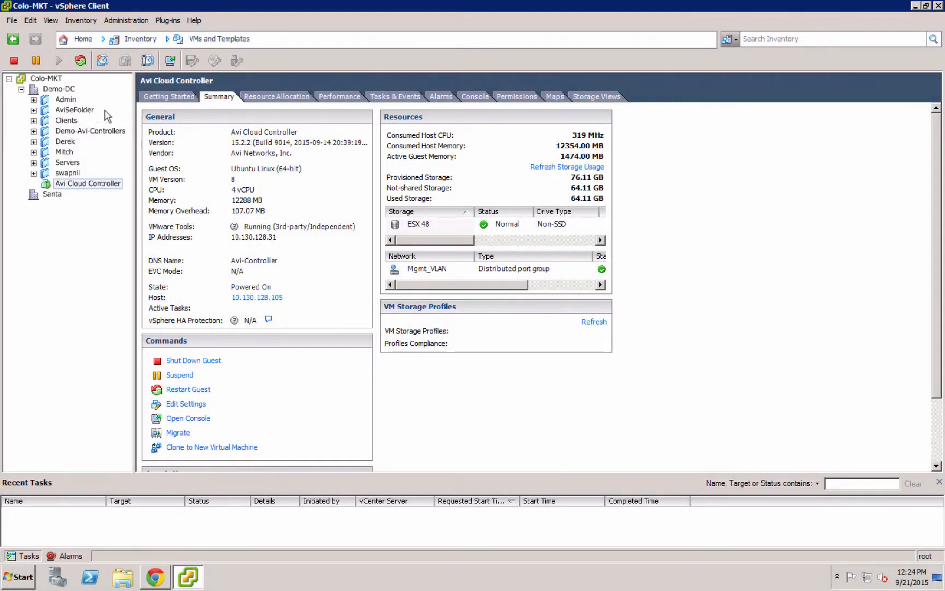
# Start a new OVF template deployment, using se.ova from the Downloads folder as the source
pyautogui.click(11, 20)
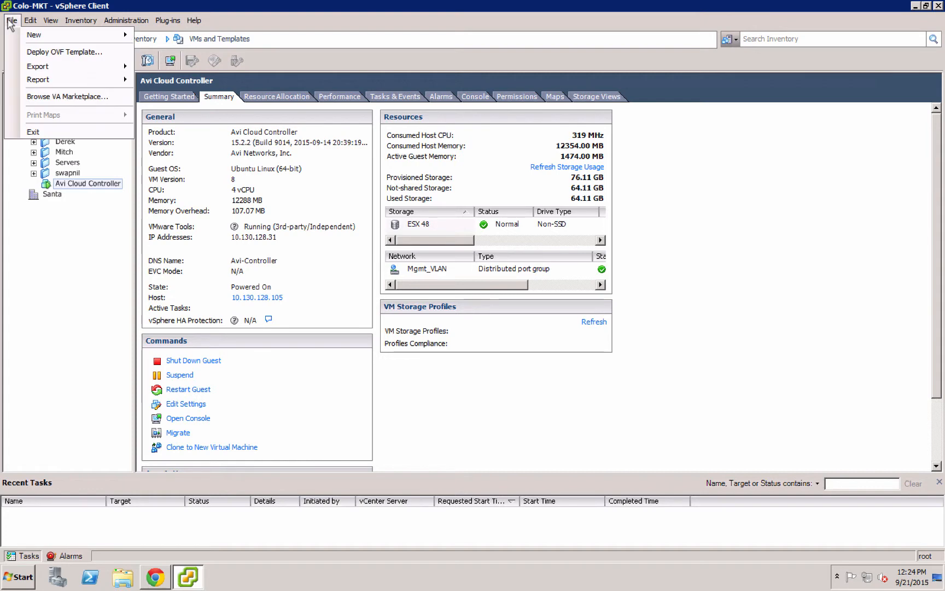
pyautogui.click(32, 52)
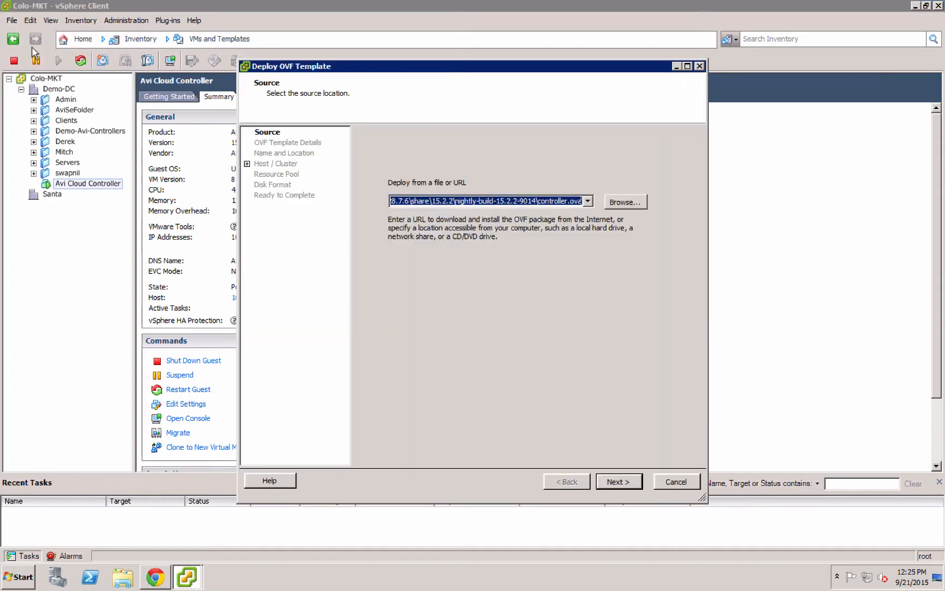
pyautogui.click(626, 202)
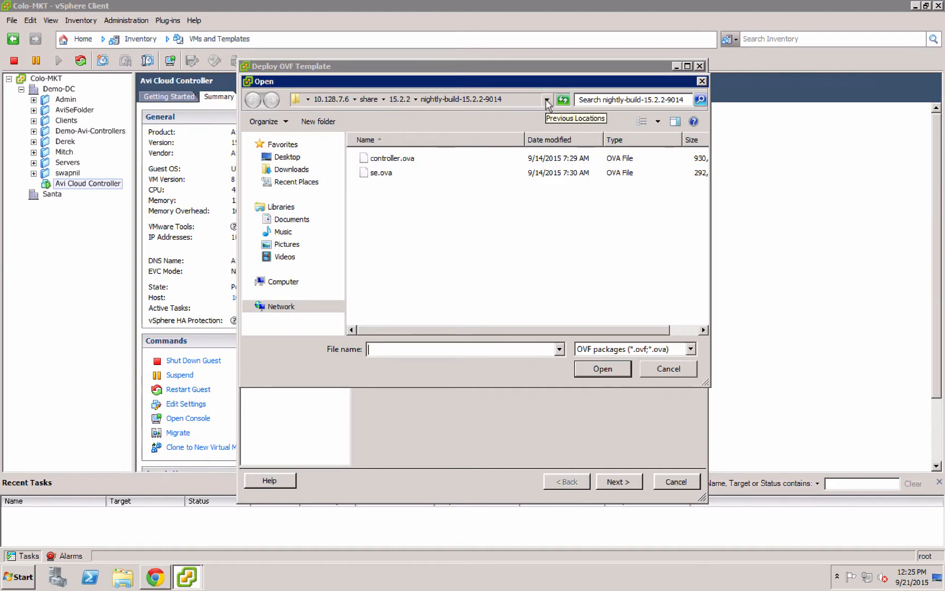
pyautogui.click(290, 169)
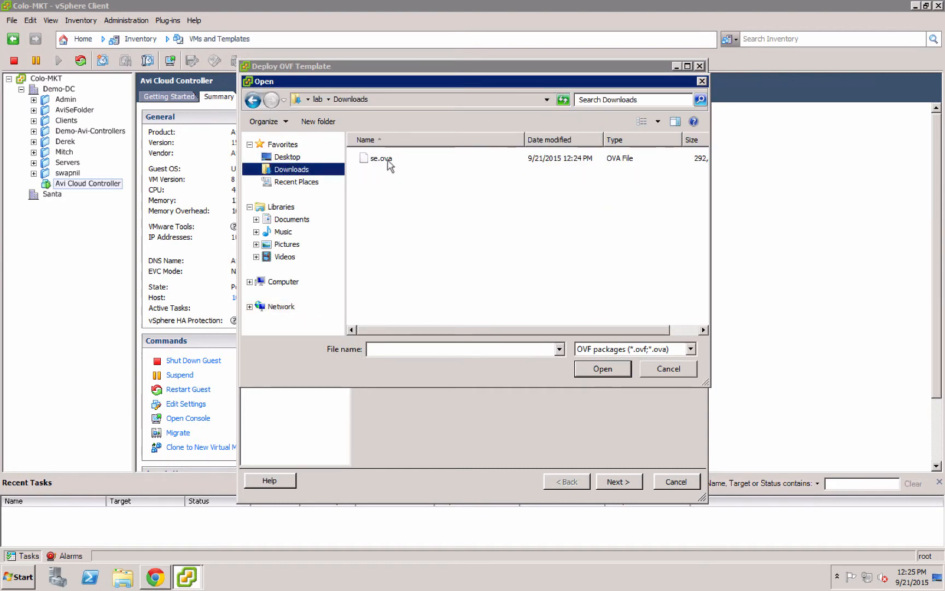
pyautogui.click(387, 161)
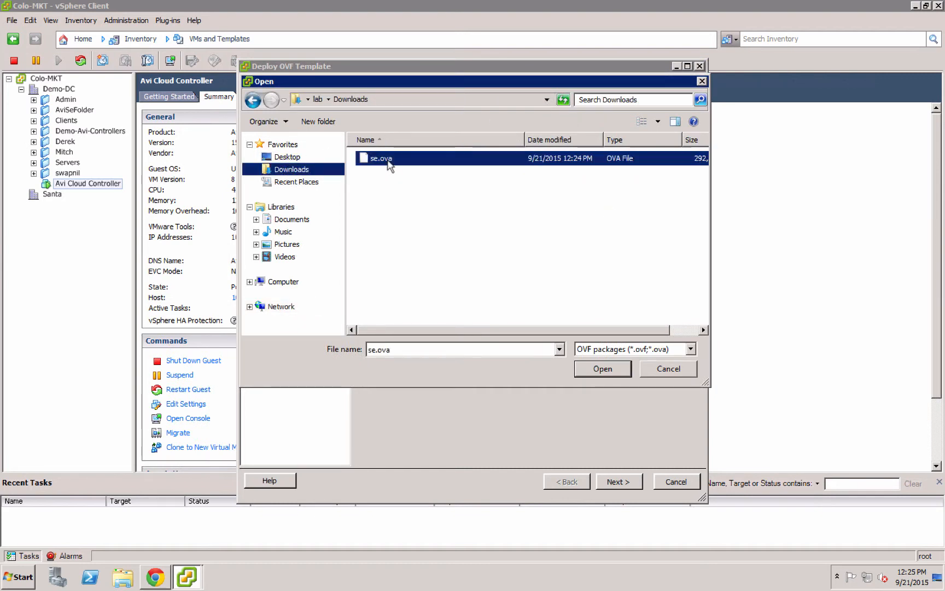
pyautogui.click(603, 369)
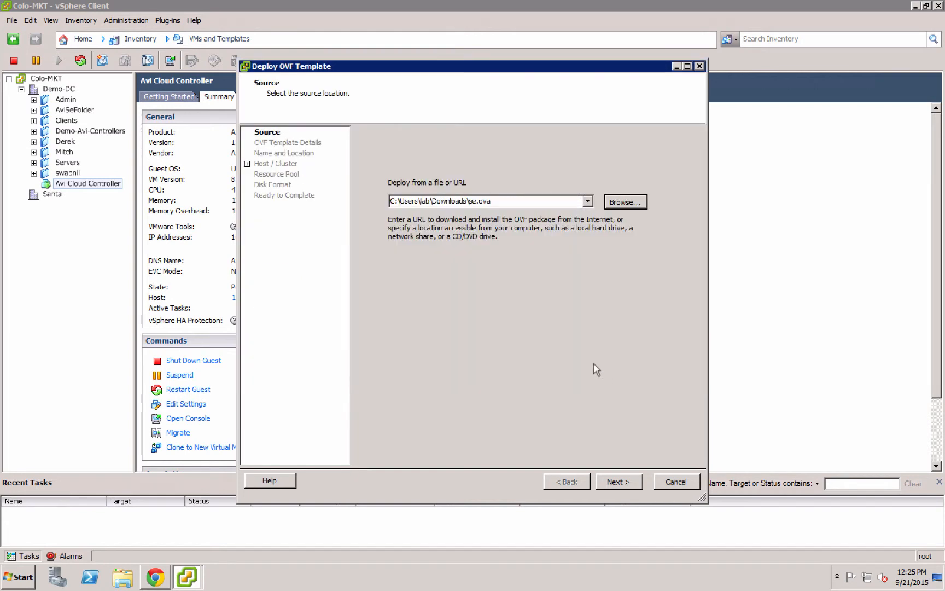
pyautogui.click(618, 484)
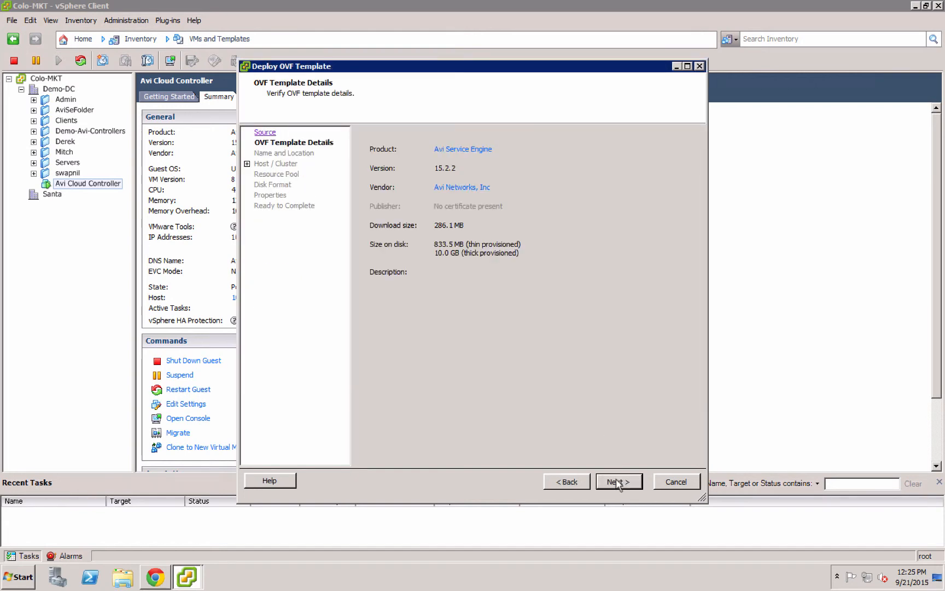
# Keep the name Avi Service Engine in the Demo-DC inventory location and choose Cluster-1 to run the deployed template
pyautogui.click(618, 483)
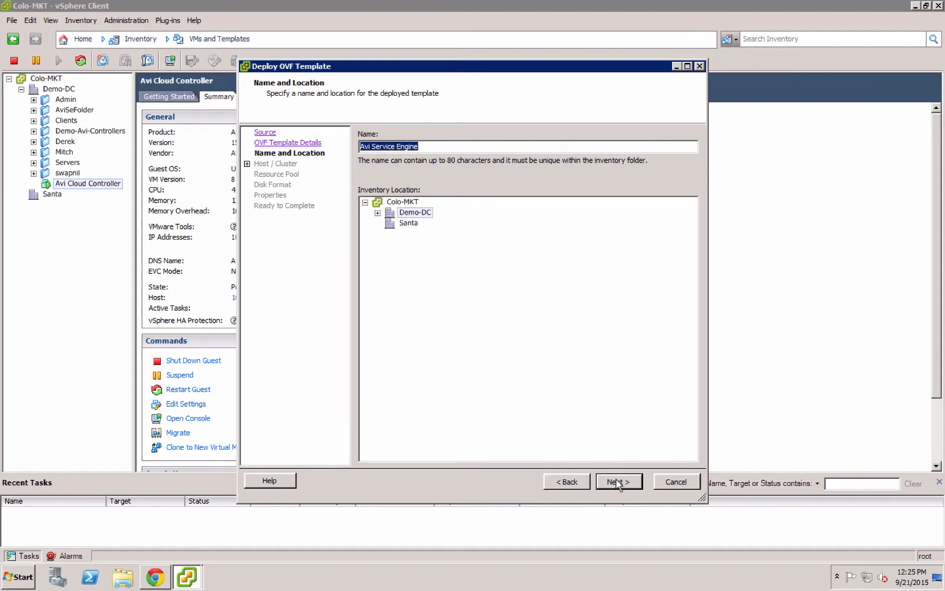
pyautogui.click(618, 484)
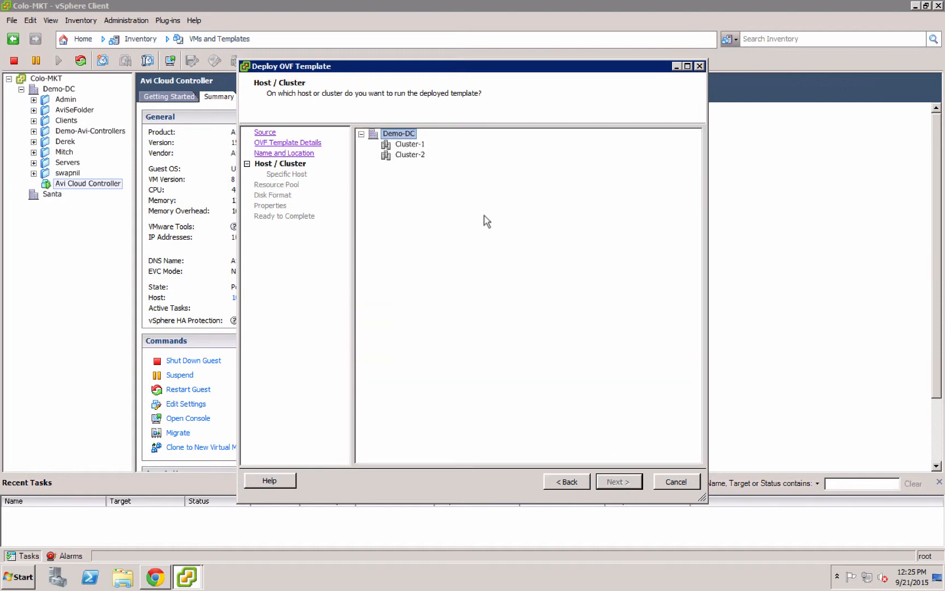
pyautogui.click(399, 144)
pyautogui.click(616, 484)
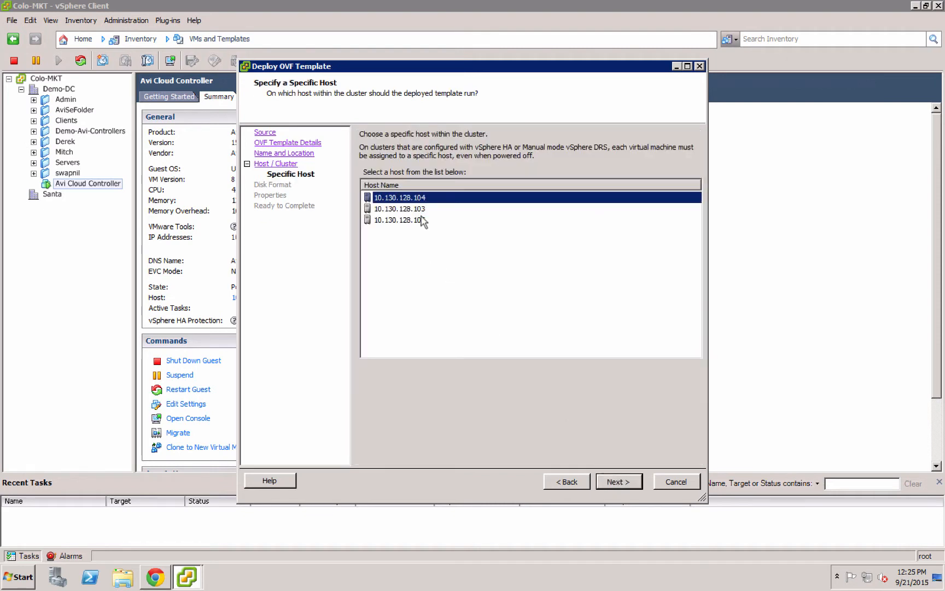
# Choose 10.130.128.105 as the specific host and keep the Thick Provision Lazy Zeroed disk format
pyautogui.click(422, 221)
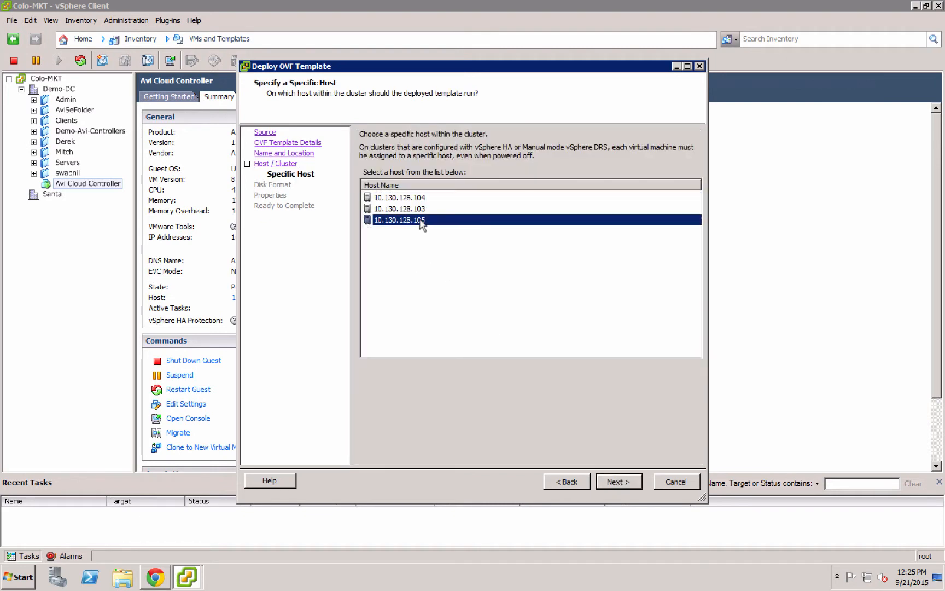
pyautogui.click(618, 482)
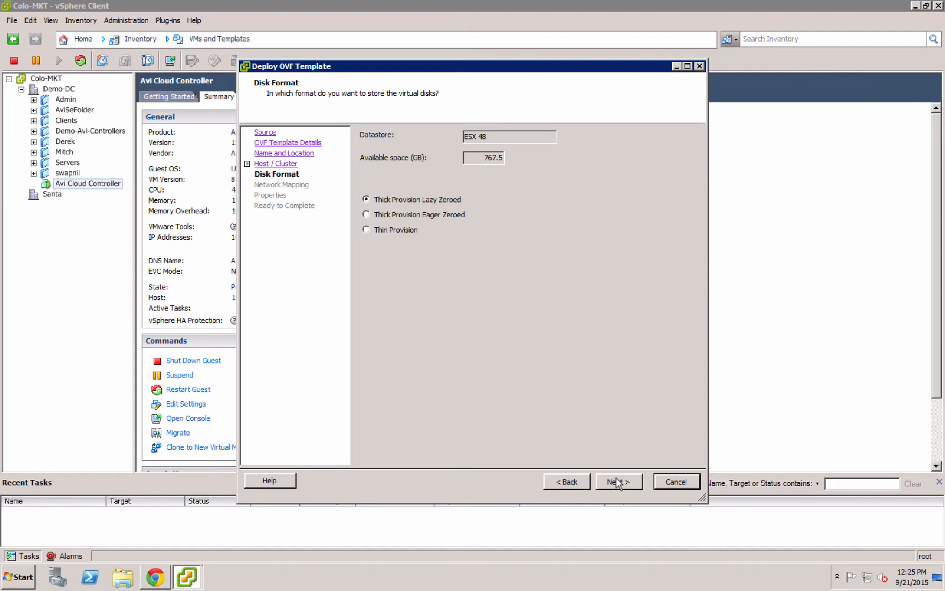
pyautogui.click(618, 483)
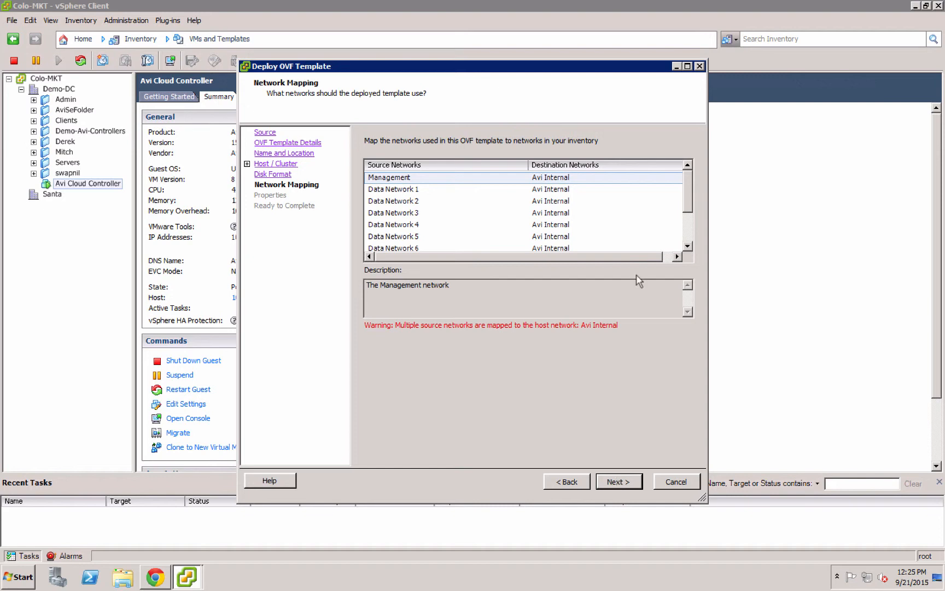
# Map the template's Management network to Mgmt_VLAN and Data Network 1 to VLAN002
pyautogui.click(619, 182)
pyautogui.click(619, 182)
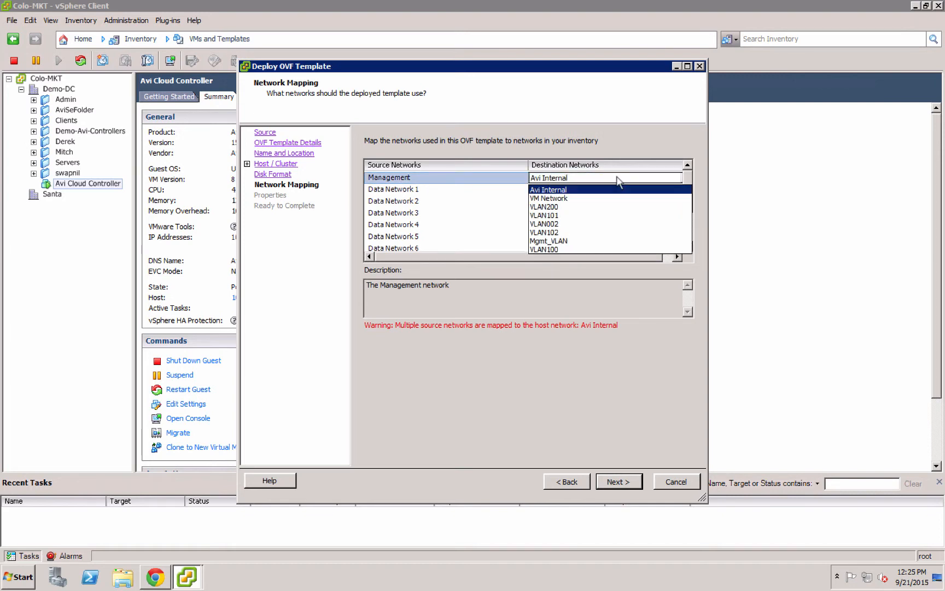
pyautogui.click(602, 241)
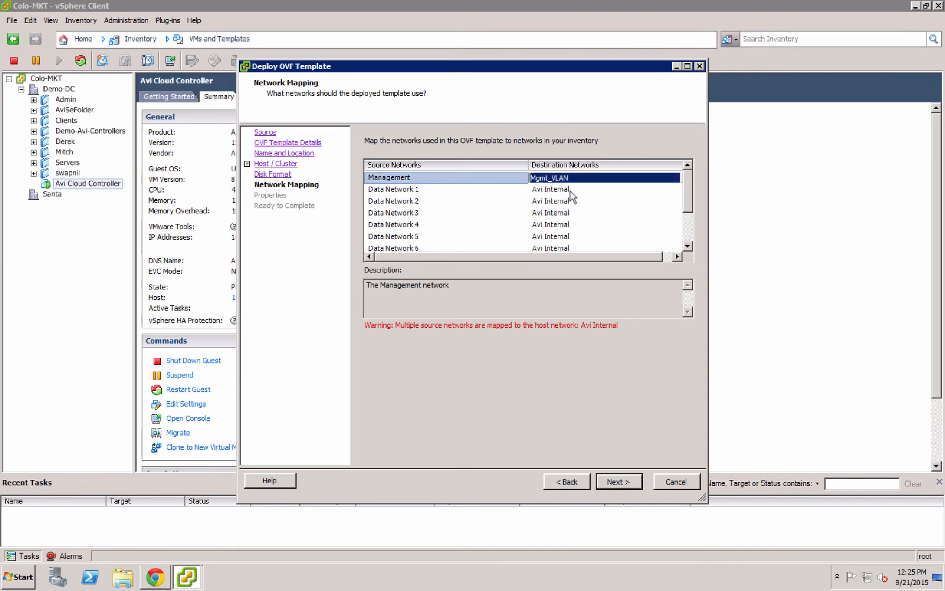
pyautogui.click(605, 189)
pyautogui.click(606, 191)
pyautogui.click(607, 192)
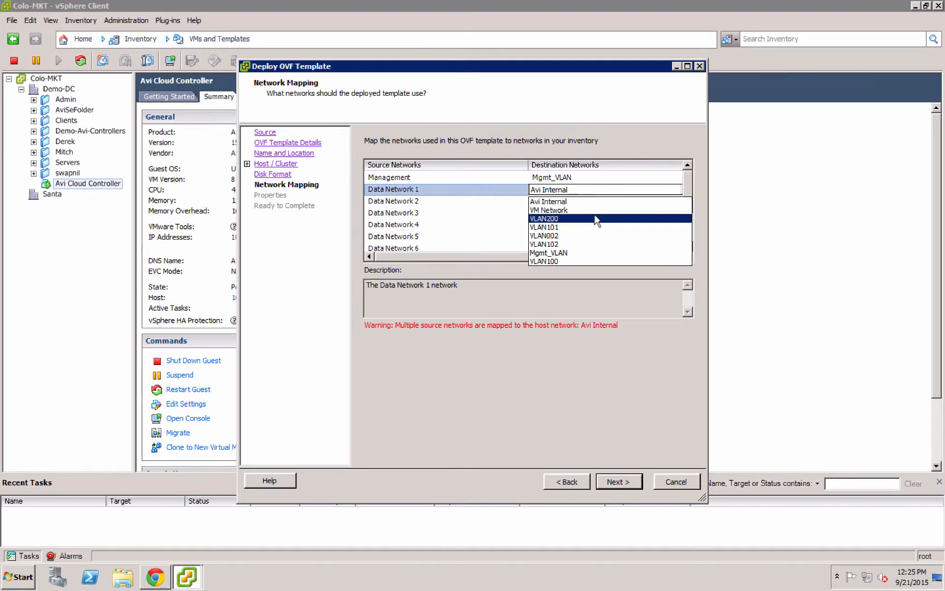
pyautogui.click(591, 236)
# Map Data Network 2 to VLAN100 and accept the network mapping
pyautogui.click(582, 201)
pyautogui.click(607, 203)
pyautogui.click(608, 203)
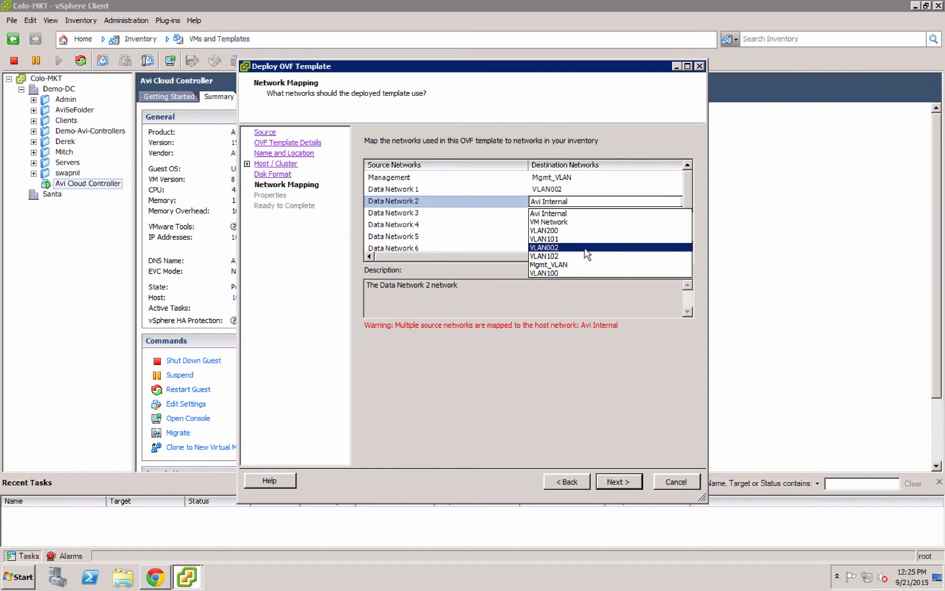
pyautogui.click(559, 273)
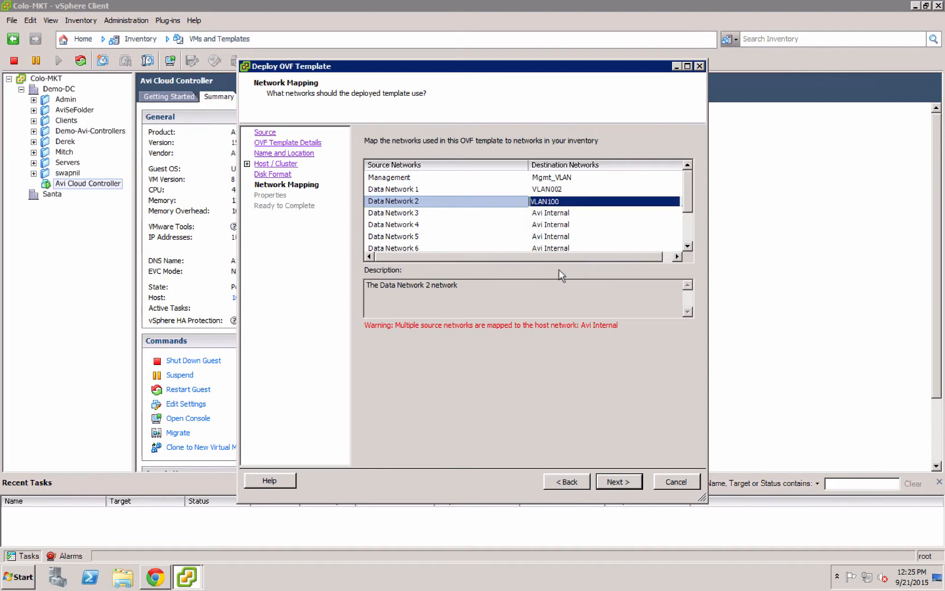
pyautogui.click(615, 482)
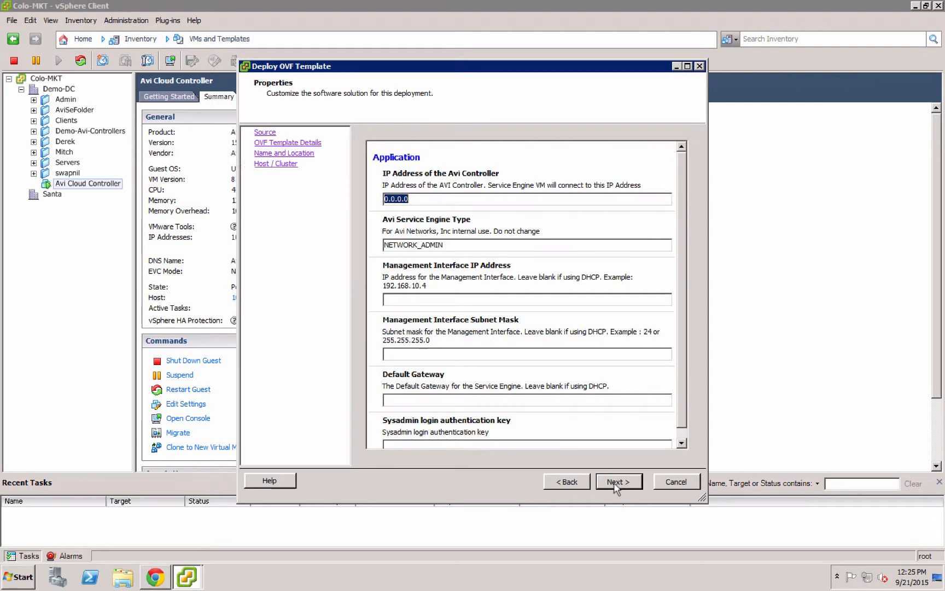
# Set the Avi Controller IP address to 10.130.128.31 and deploy the Service Engine with power-on after deployment
pyautogui.write('10.')
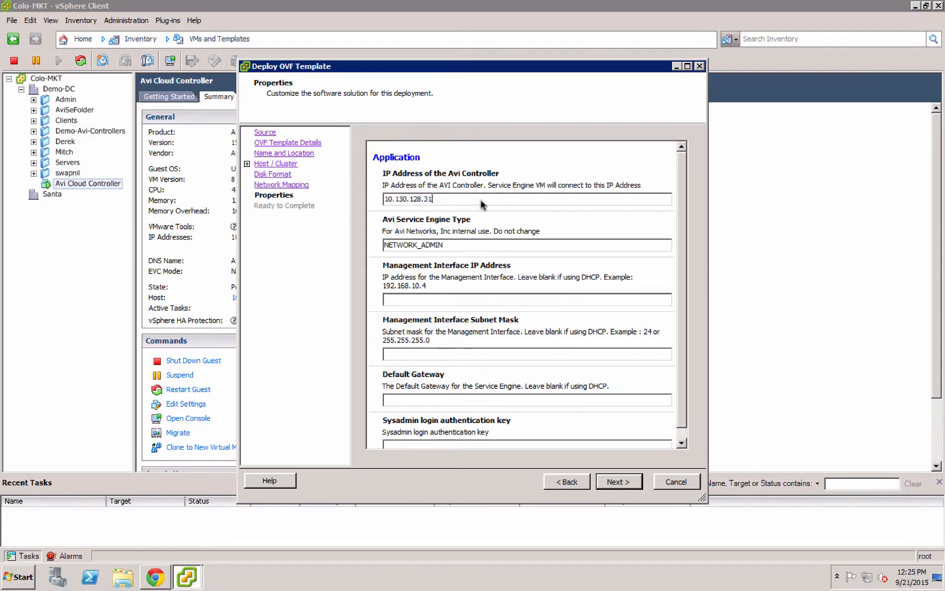
pyautogui.click(613, 484)
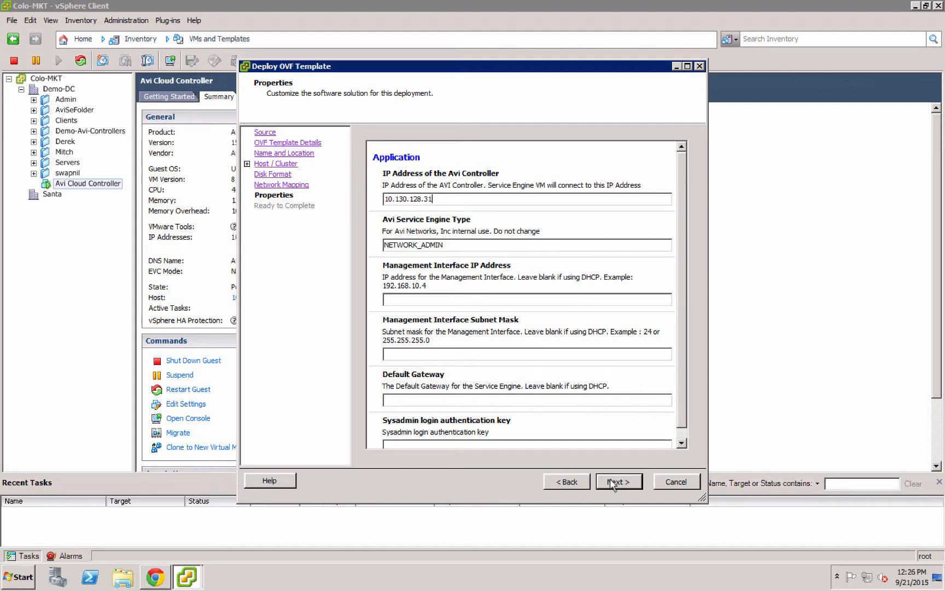
pyautogui.click(612, 483)
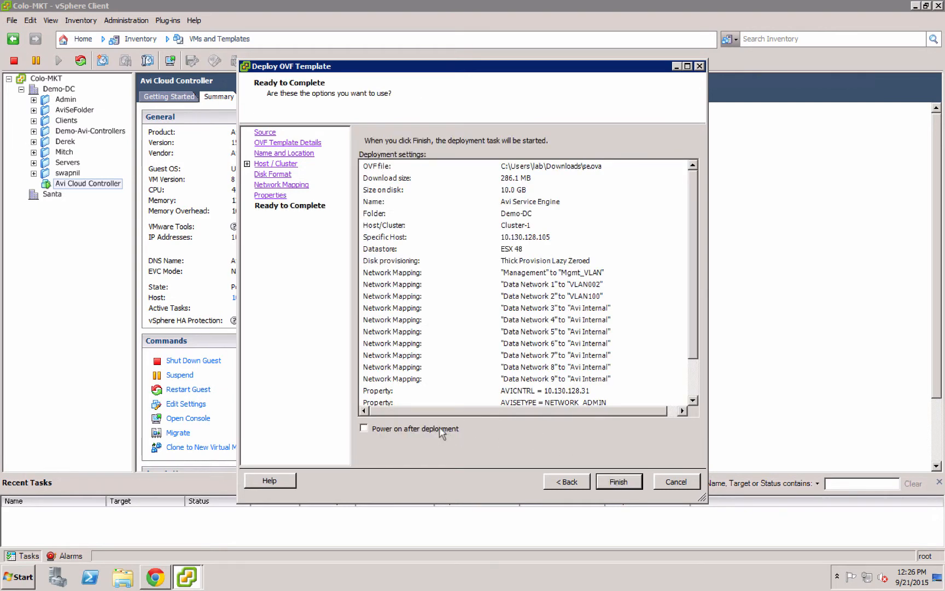
pyautogui.click(617, 482)
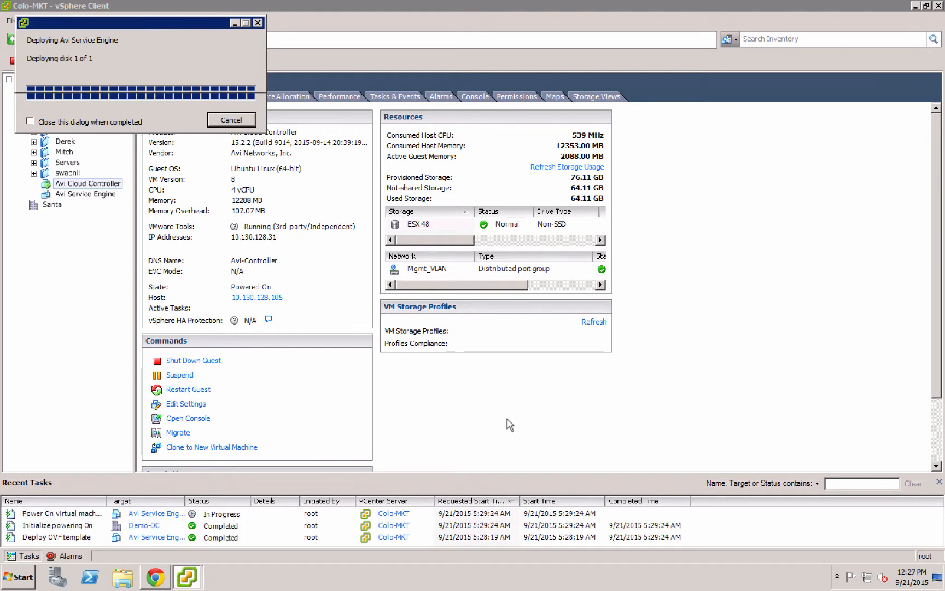
pyautogui.click(231, 80)
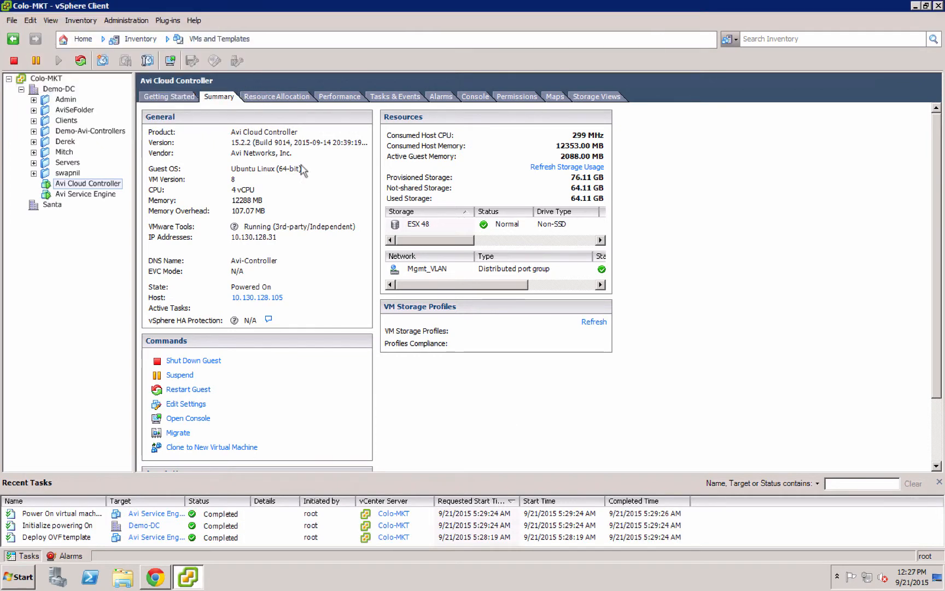
# Check the summary of the new Avi Service Engine virtual machine
pyautogui.click(77, 198)
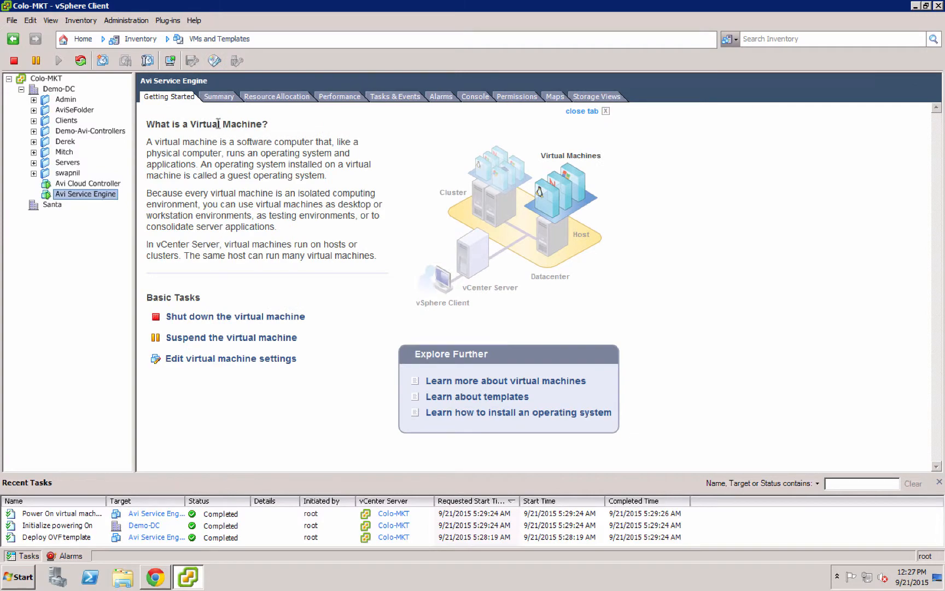
pyautogui.click(219, 98)
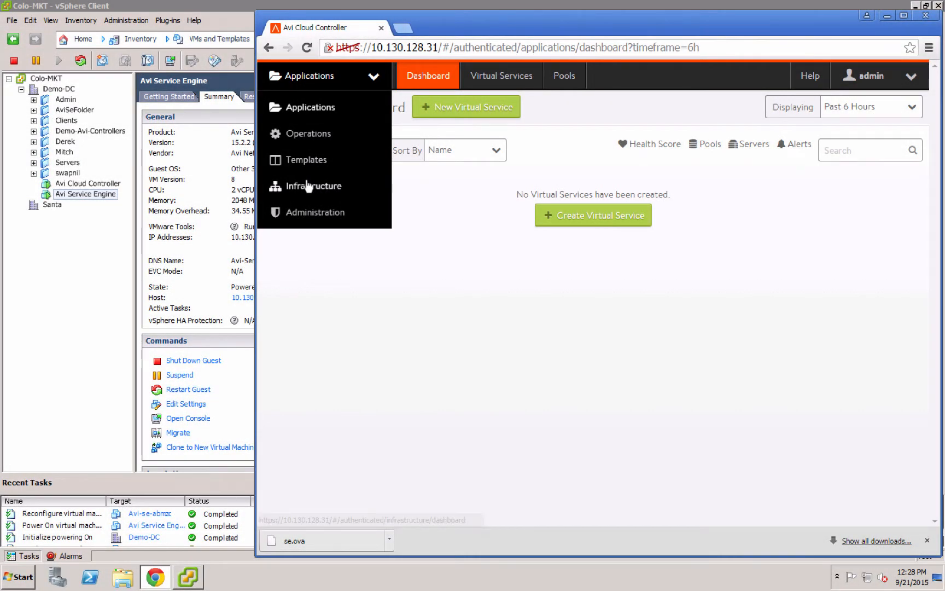
# Switch to the Avi Controller in Chrome and open the infrastructure's Service Engine for editing at its data networks
pyautogui.click(309, 187)
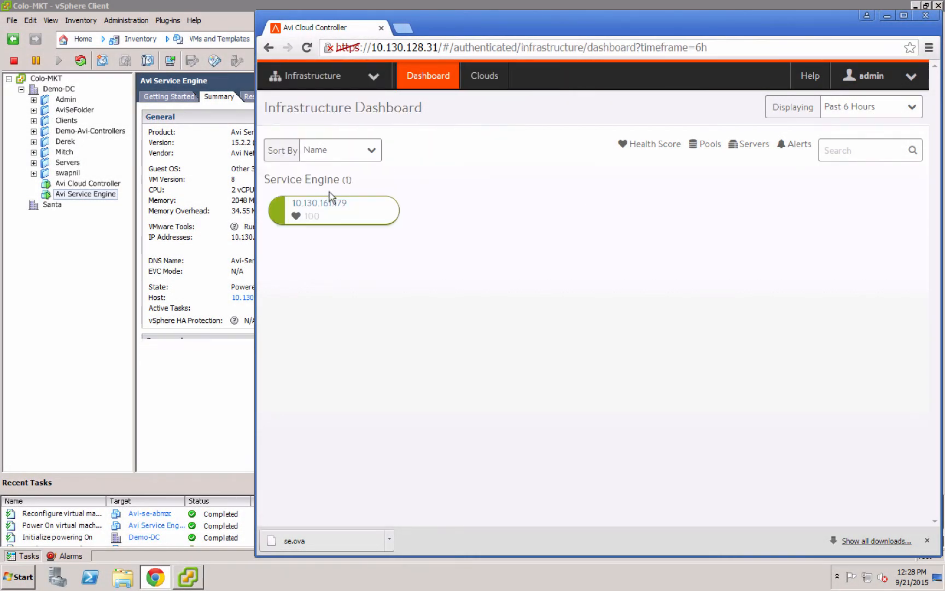
pyautogui.moveTo(334, 210)
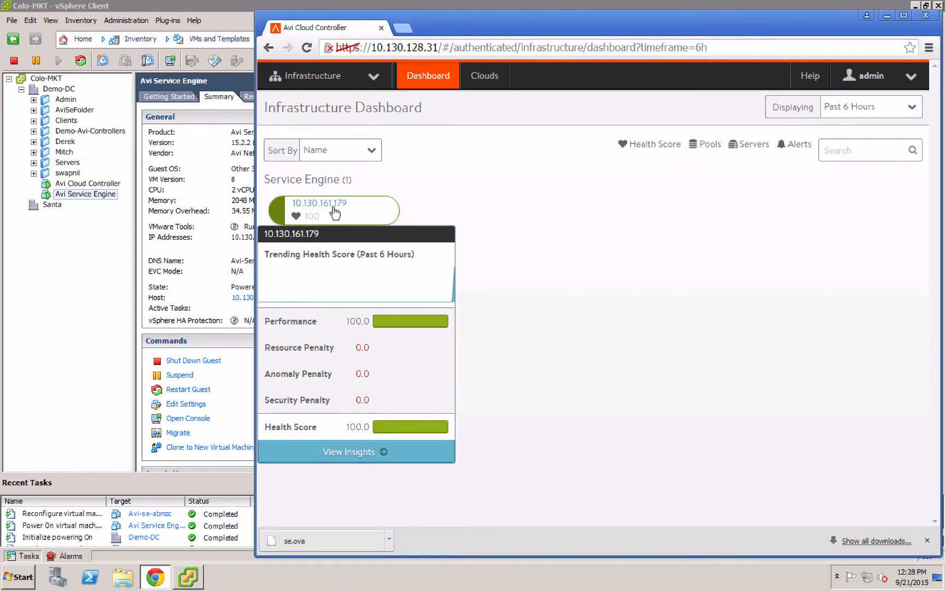
pyautogui.click(334, 212)
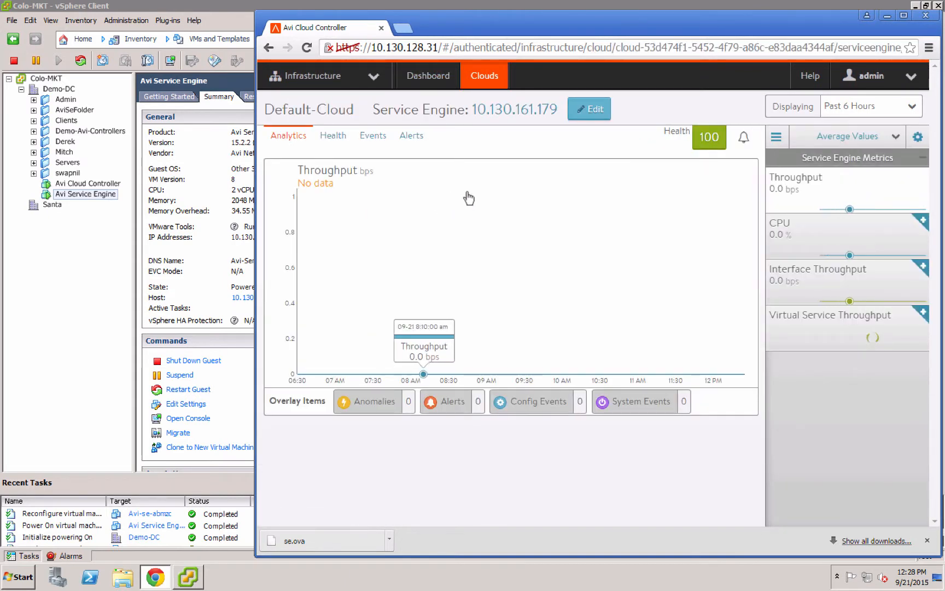
pyautogui.click(588, 109)
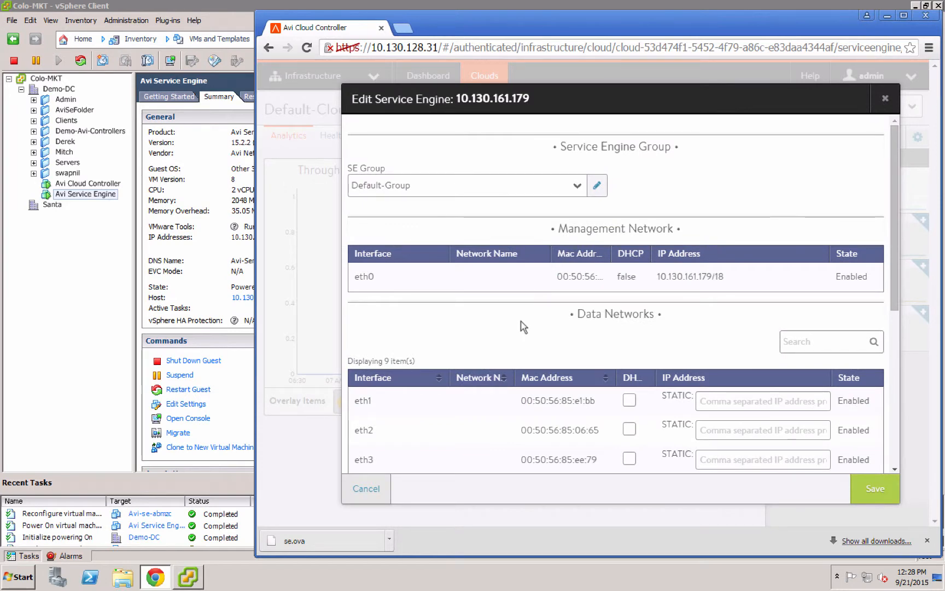
pyautogui.scroll(-2, 524, 327)
pyautogui.scroll(-1, 523, 327)
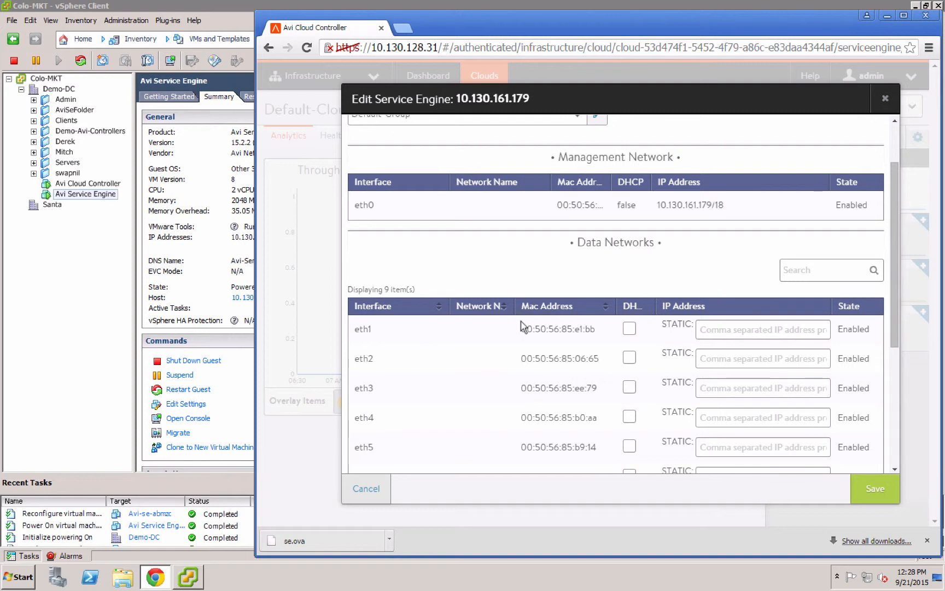
pyautogui.scroll(-2, 523, 327)
pyautogui.scroll(-2, 524, 327)
pyautogui.scroll(-1, 524, 326)
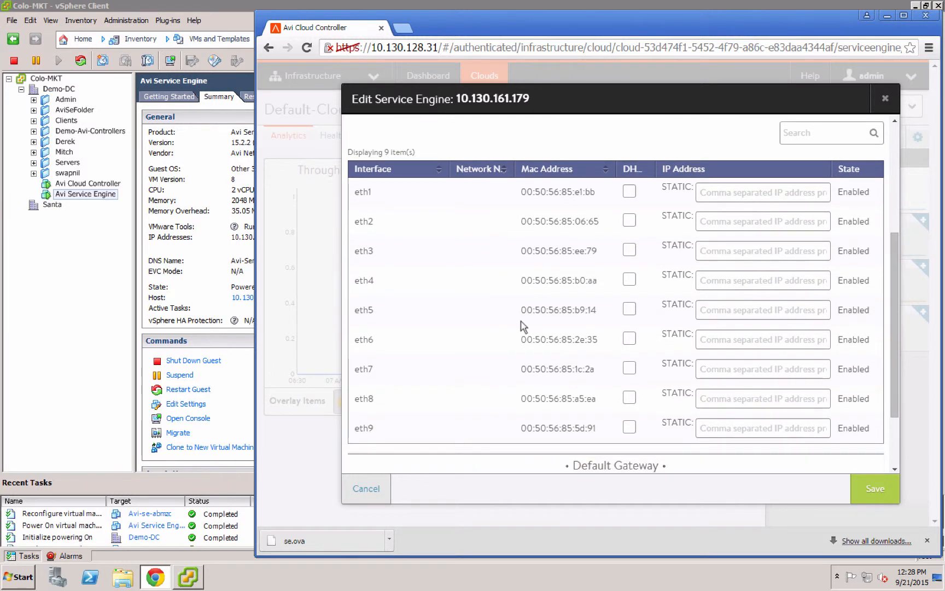
# Look up the MAC address of the VM's network adapter 2 in vSphere Client and enable DHCP on matching interface eth5 in the Avi Controller
pyautogui.click(191, 5)
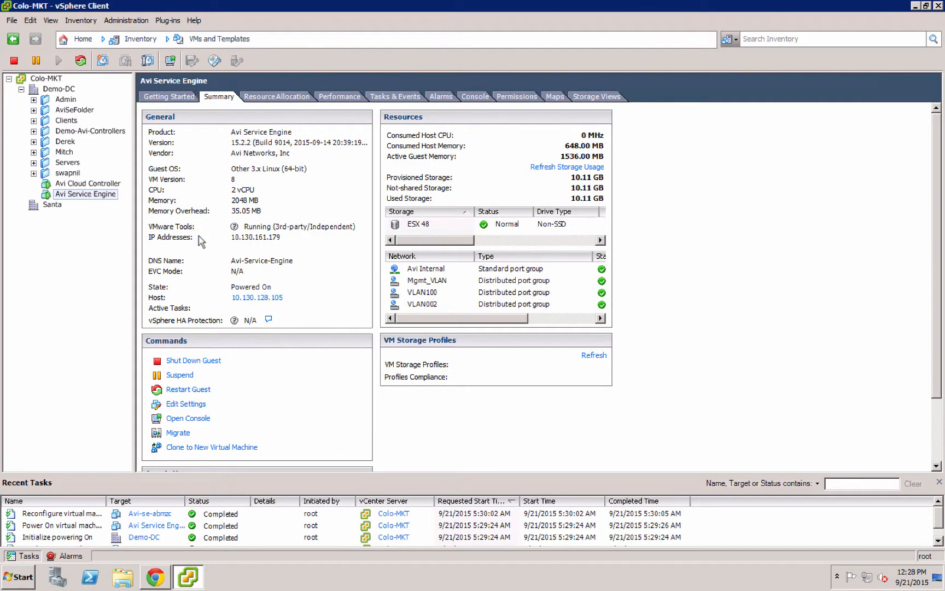
pyautogui.click(191, 404)
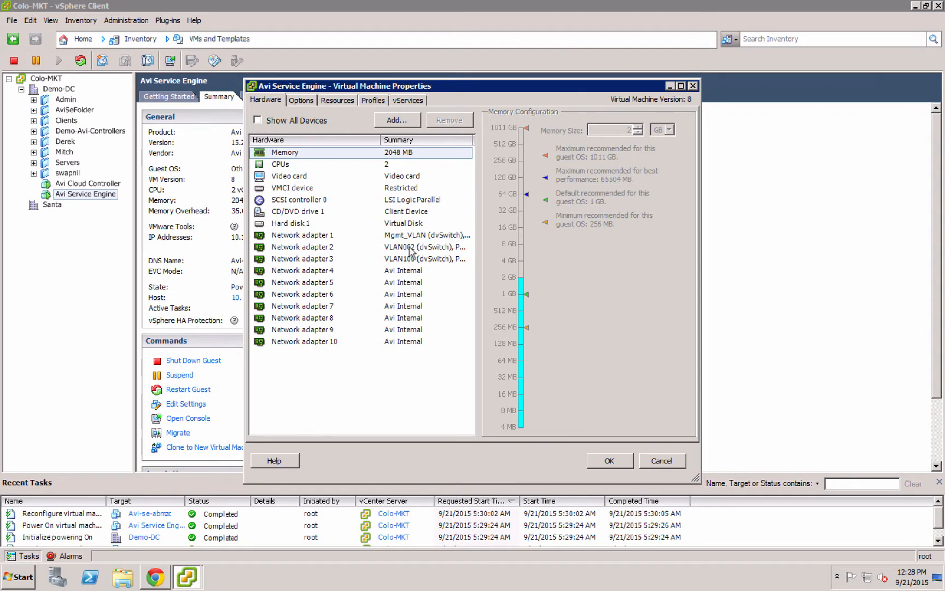
pyautogui.click(441, 248)
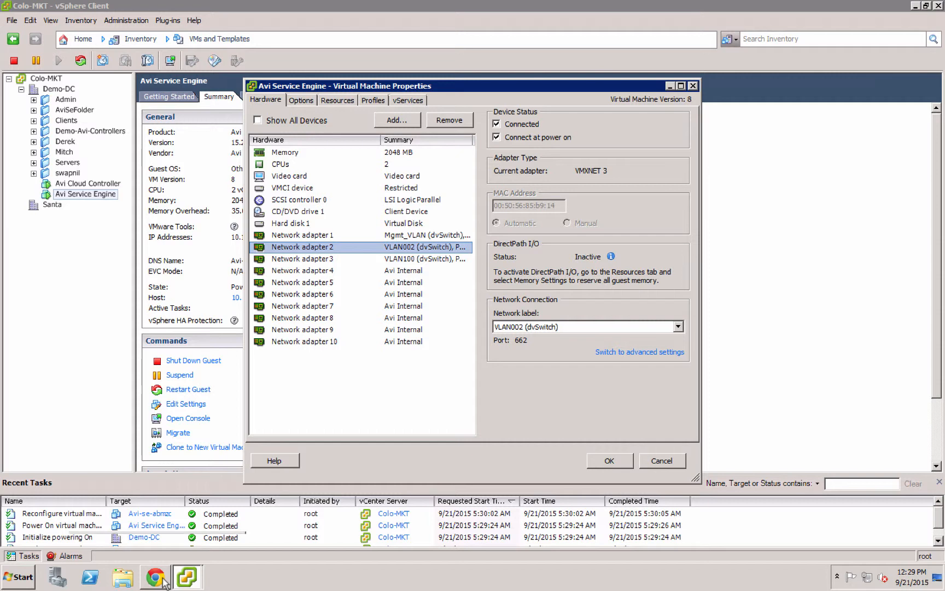
pyautogui.moveTo(164, 581)
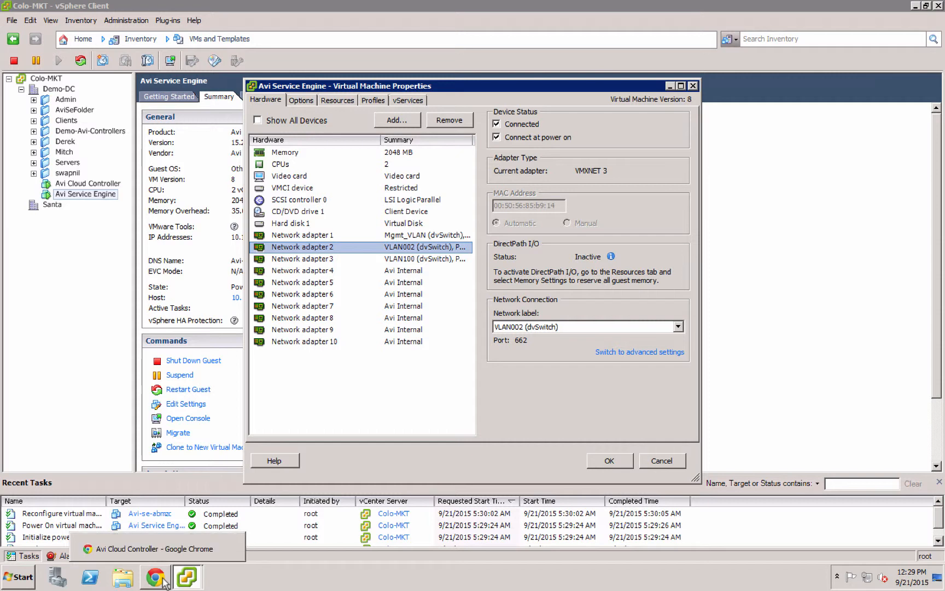
pyautogui.click(163, 581)
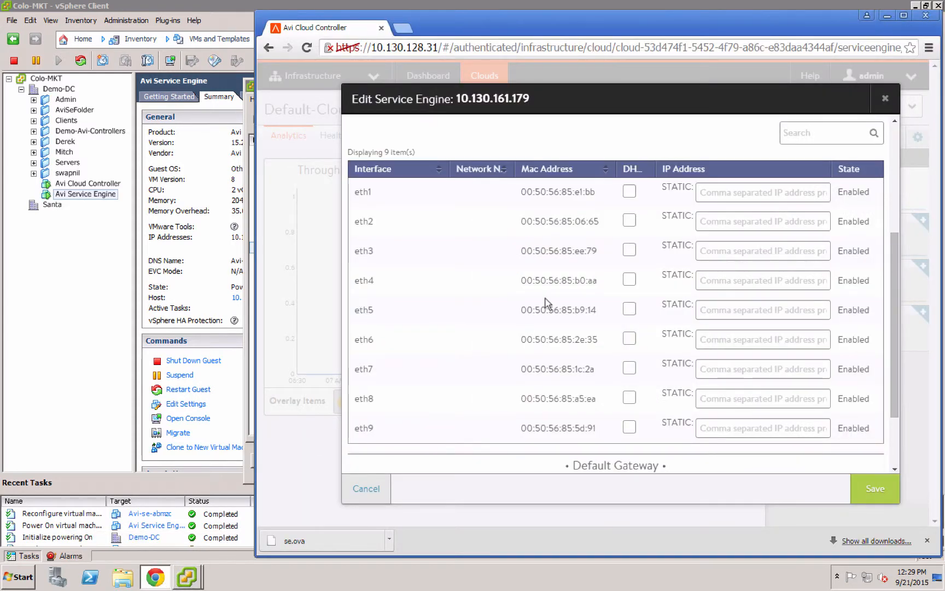
pyautogui.click(629, 311)
# Match the MAC address of network adapter 3 in vSphere Client to eth3, enable DHCP on that interface, and save the Service Engine
pyautogui.click(229, 22)
pyautogui.click(394, 260)
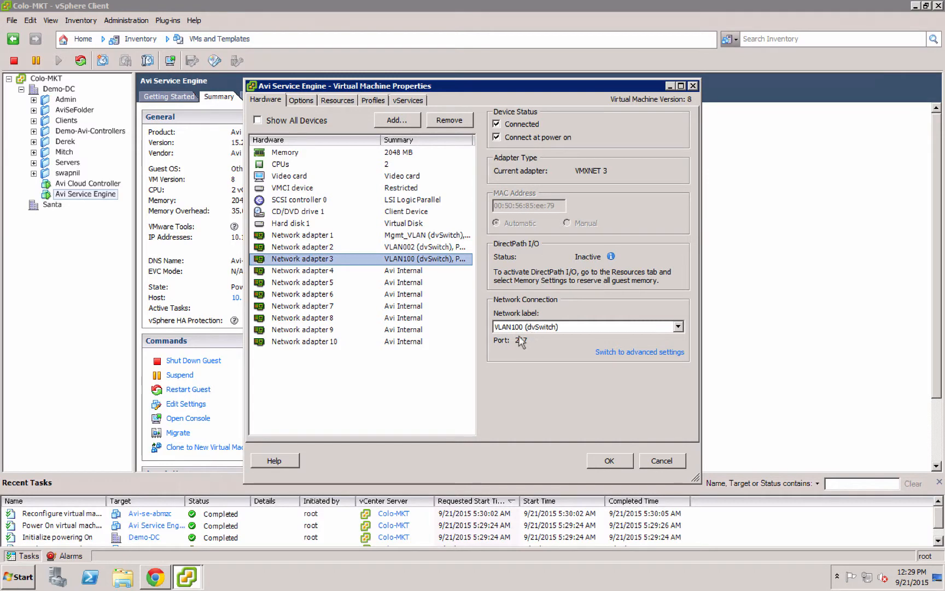
pyautogui.click(157, 579)
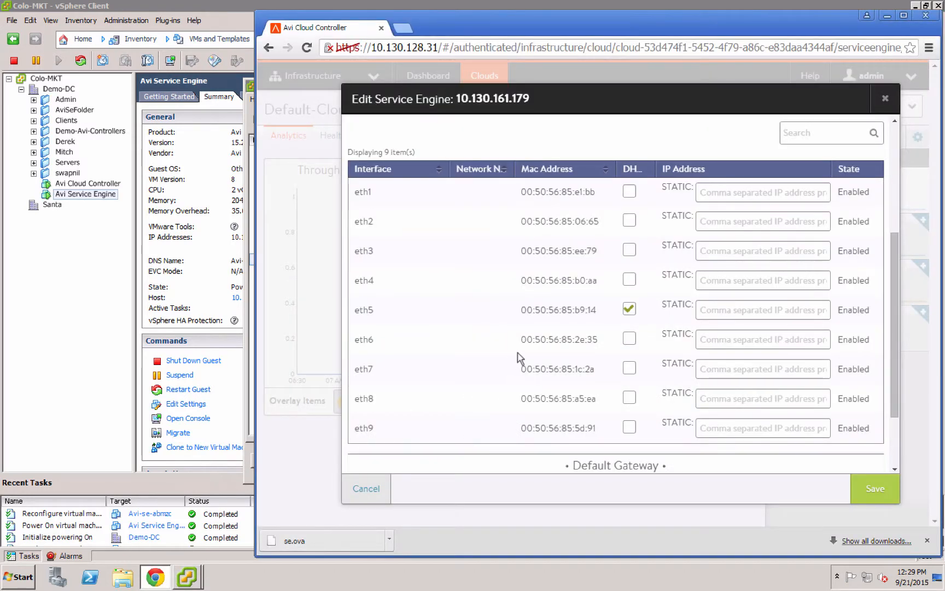
pyautogui.click(630, 251)
pyautogui.moveTo(656, 169); pyautogui.dragTo(674, 170)
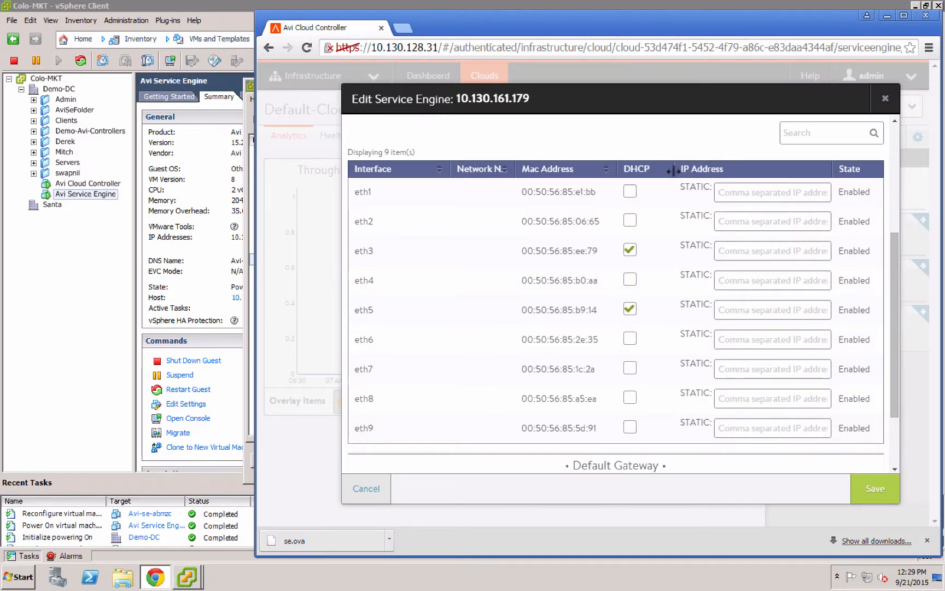
pyautogui.click(869, 487)
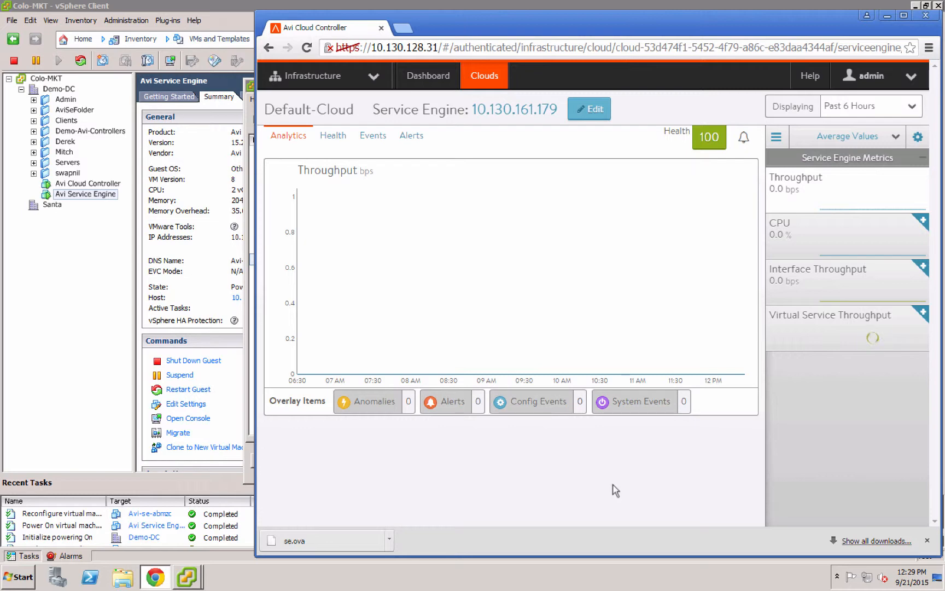
# Reopen the Service Engine settings and check the DHCP addresses assigned to eth3 and eth5
pyautogui.click(588, 110)
pyautogui.scroll(-5, 729, 339)
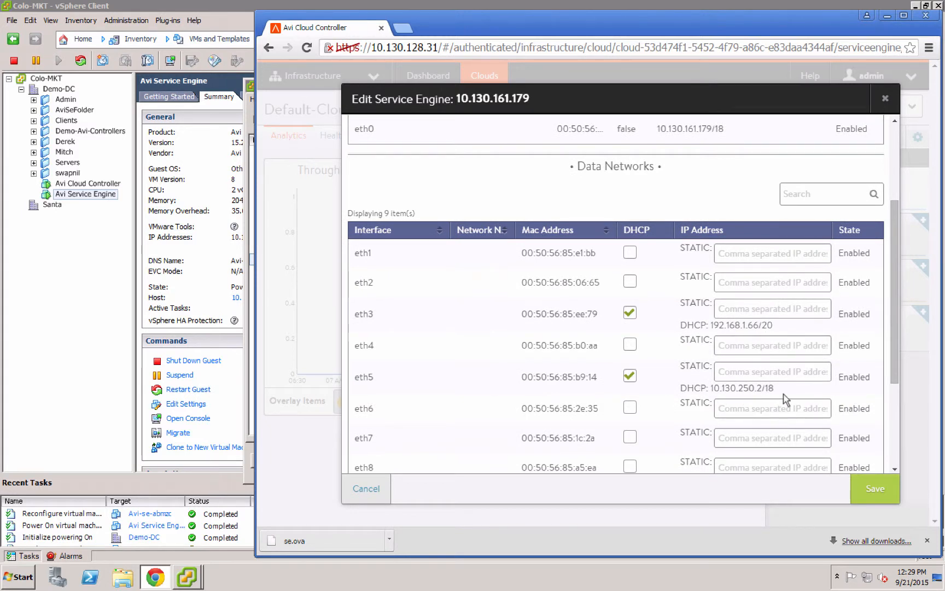
# Close the Service Engine settings without saving, go to the Applications dashboard, and maximize the browser window
pyautogui.click(375, 490)
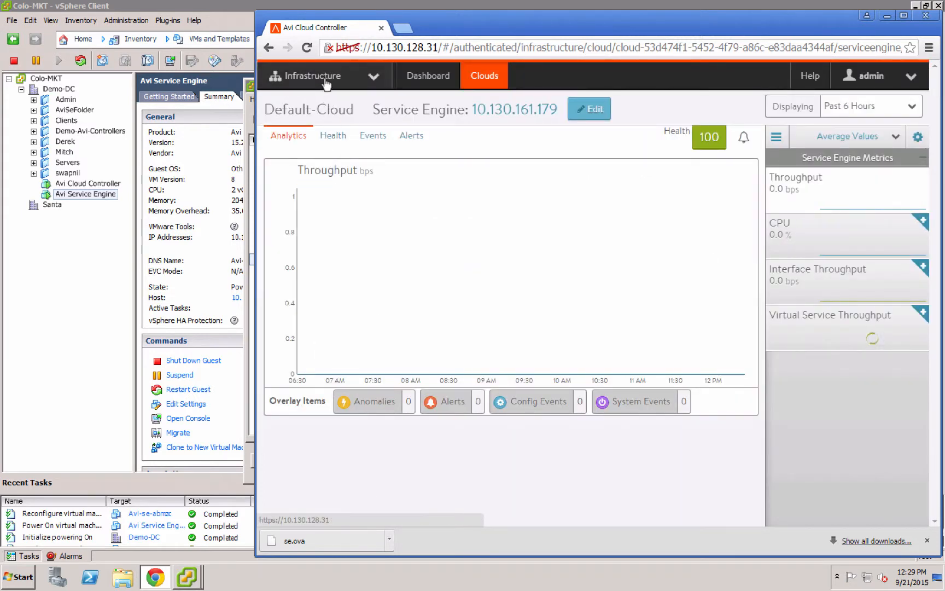
pyautogui.click(325, 78)
pyautogui.click(311, 107)
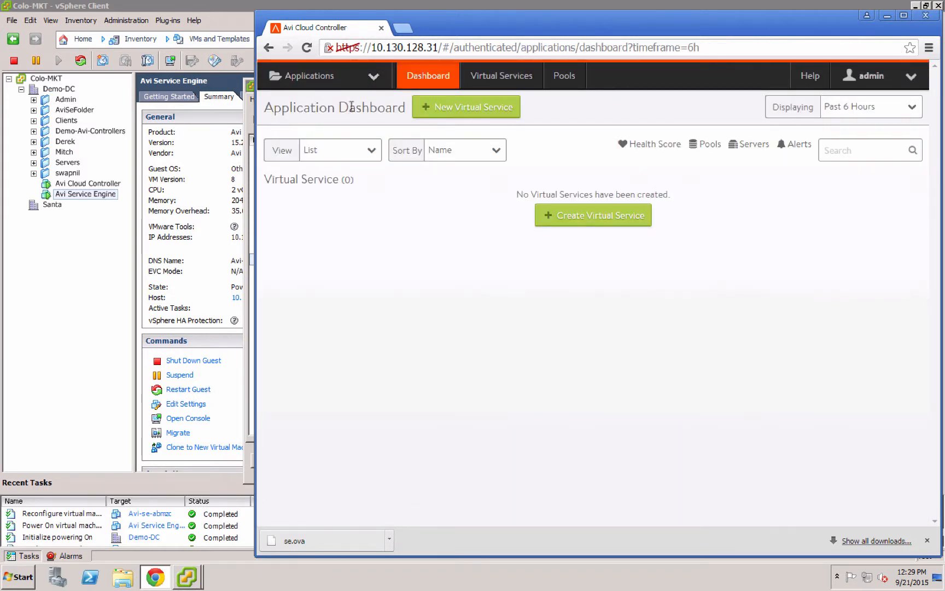
pyautogui.click(904, 15)
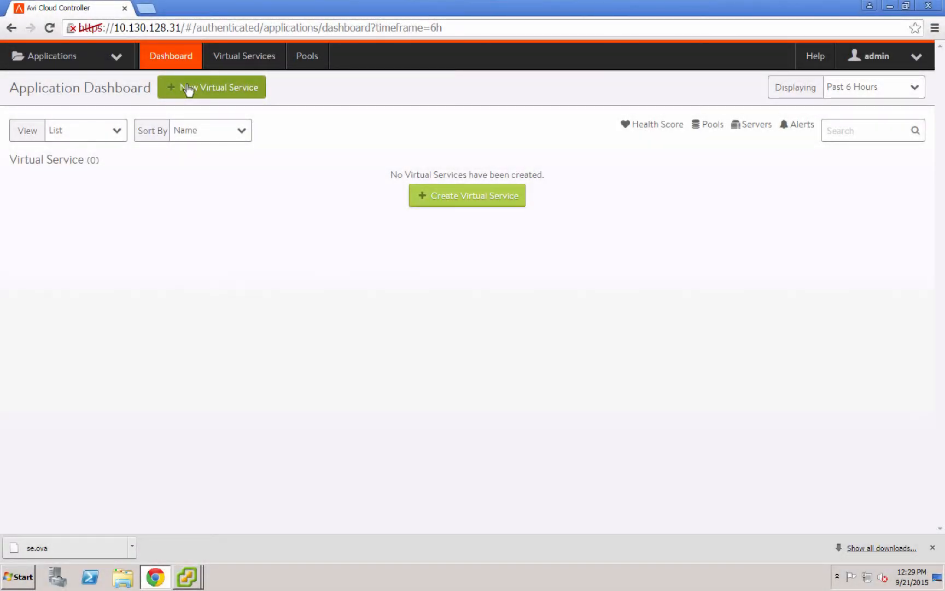
# Start a new virtual service with Basic Setup, named demo-vs, with VIP address 10.130.192.3
pyautogui.click(188, 88)
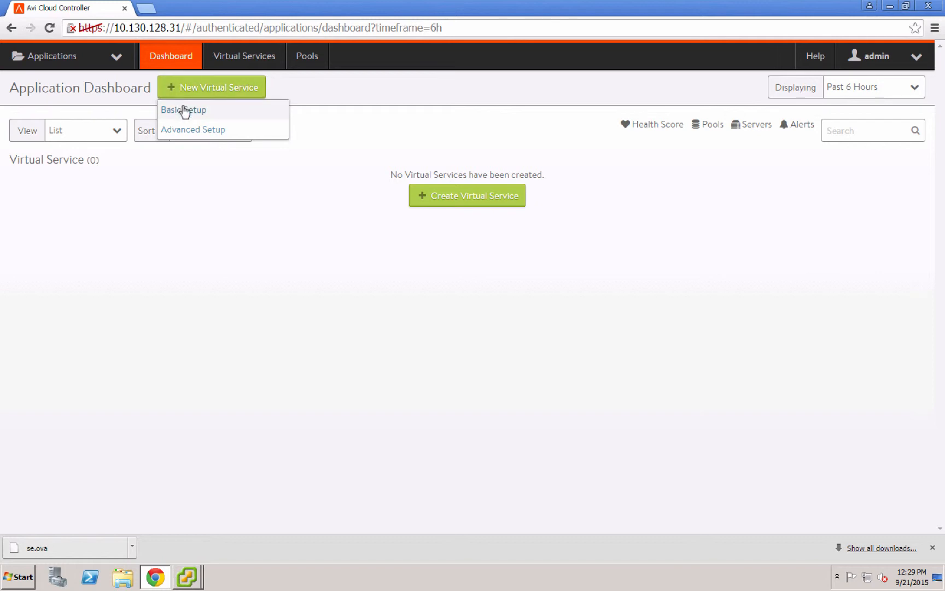
pyautogui.click(185, 111)
pyautogui.write('demo-vs')
pyautogui.press('Tab')
pyautogui.write('10.130.')
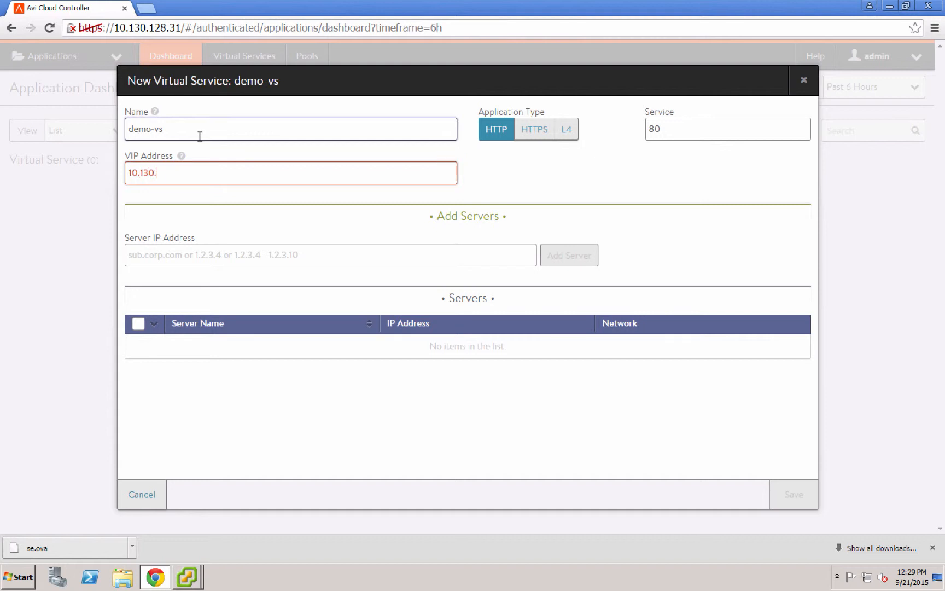
pyautogui.write('192.3')
# Add servers 192.168.1.12 and 192.168.1.13 to the virtual service and save it
pyautogui.click(211, 254)
pyautogui.write('192.168')
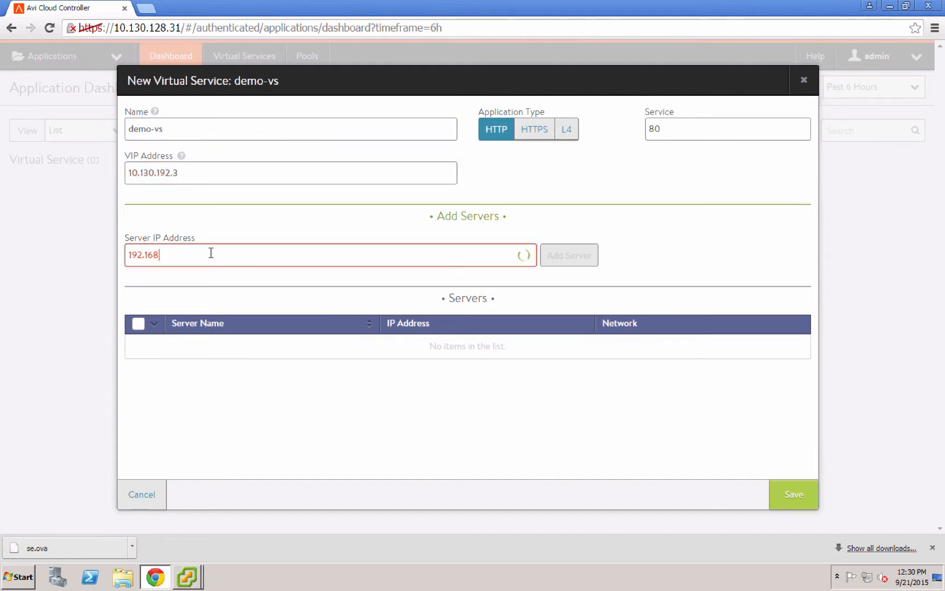
pyautogui.write('.1.12')
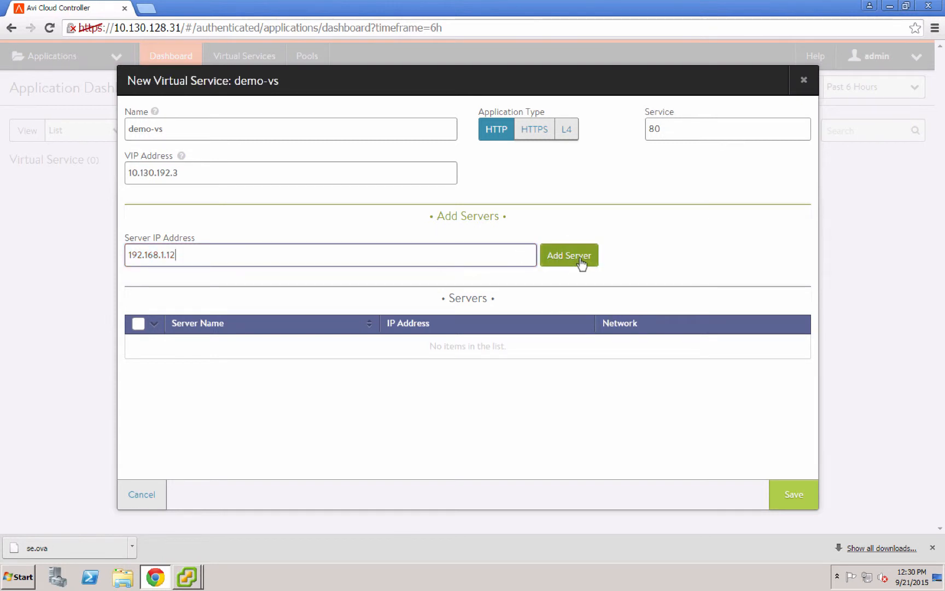
pyautogui.click(570, 255)
pyautogui.click(382, 257)
pyautogui.write('192.168.1.13')
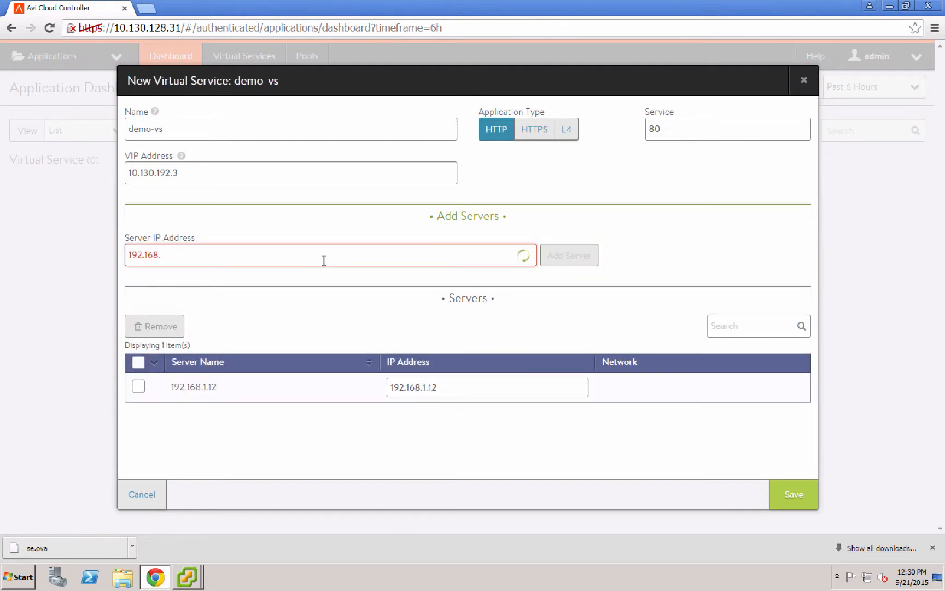
pyautogui.click(581, 264)
pyautogui.click(782, 497)
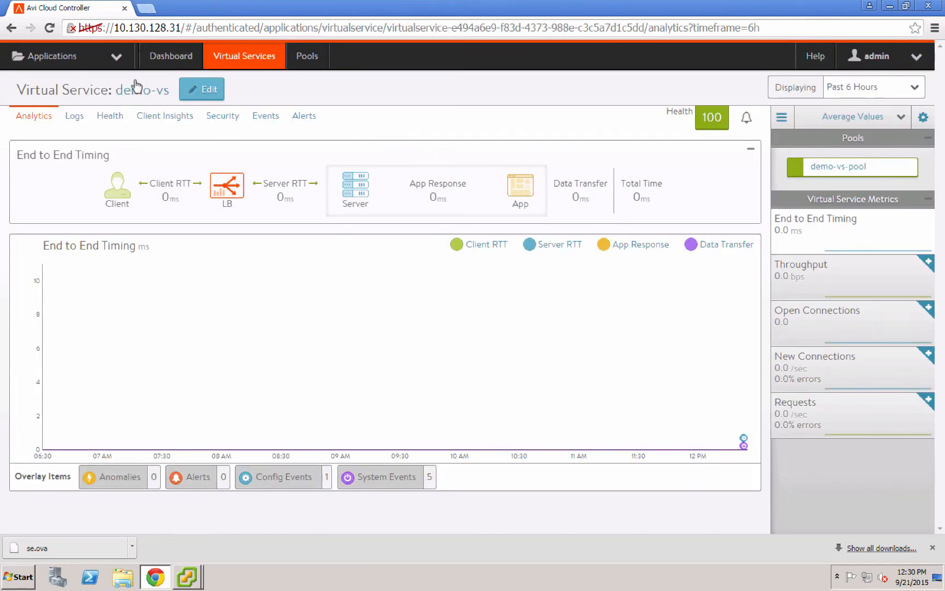
# Test the virtual service by loading 10.130.192.3 in a new browser tab and reloading the page
pyautogui.moveTo(134, 89)
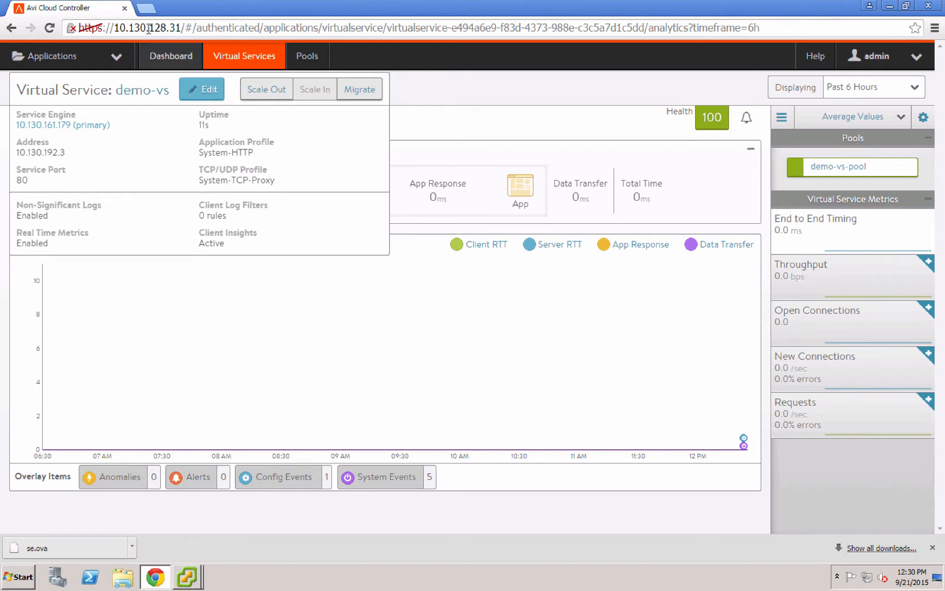
pyautogui.click(147, 9)
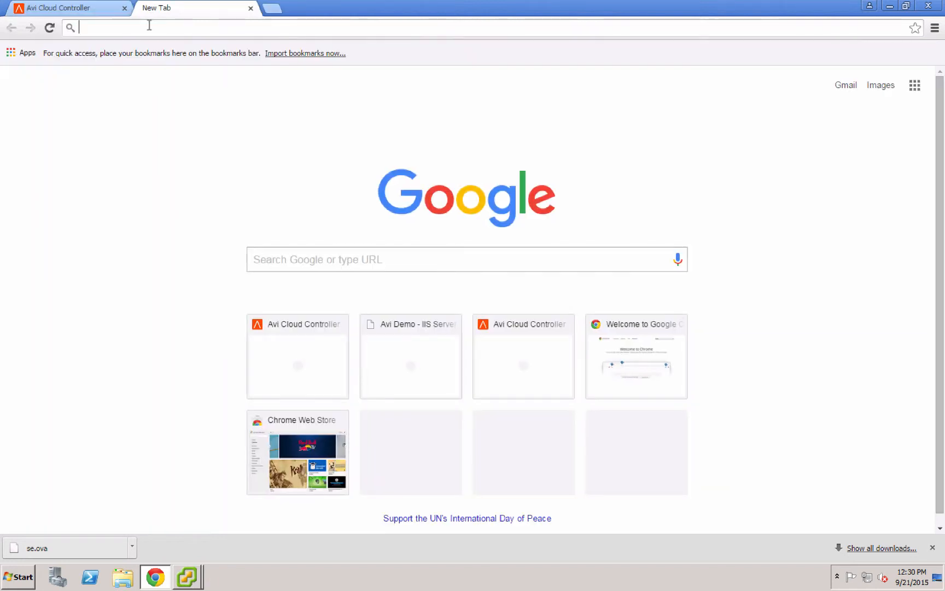
pyautogui.write('10.130.192.')
pyautogui.press('Return')
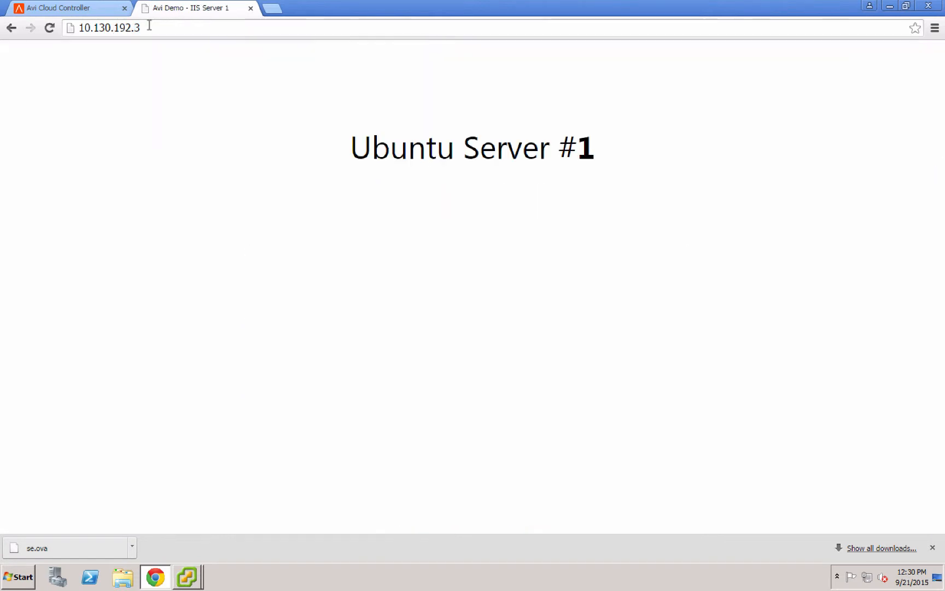
pyautogui.click(49, 28)
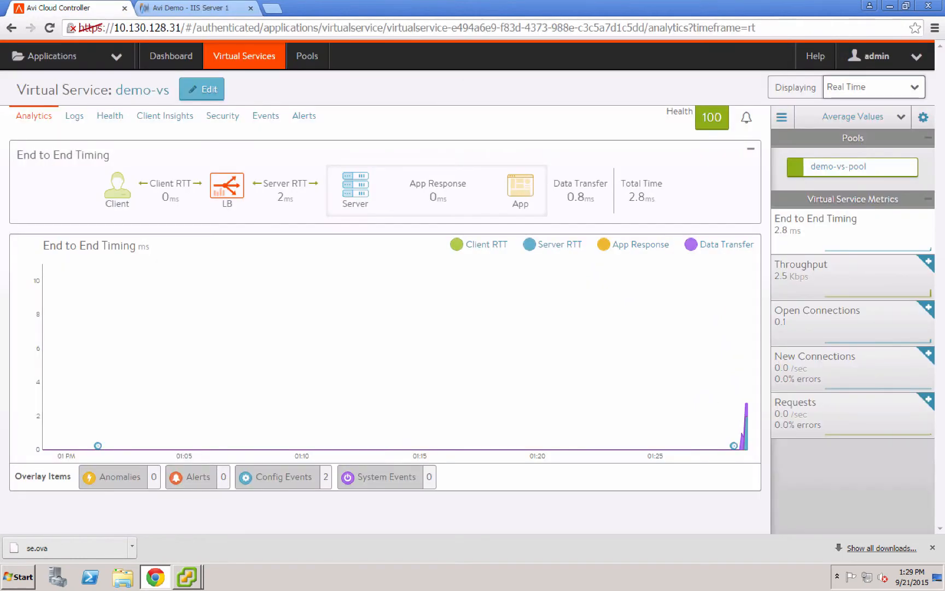
# Open the logs of demo-vs in the Avi Controller, include non-significant logs, and review the request entries
pyautogui.click(72, 117)
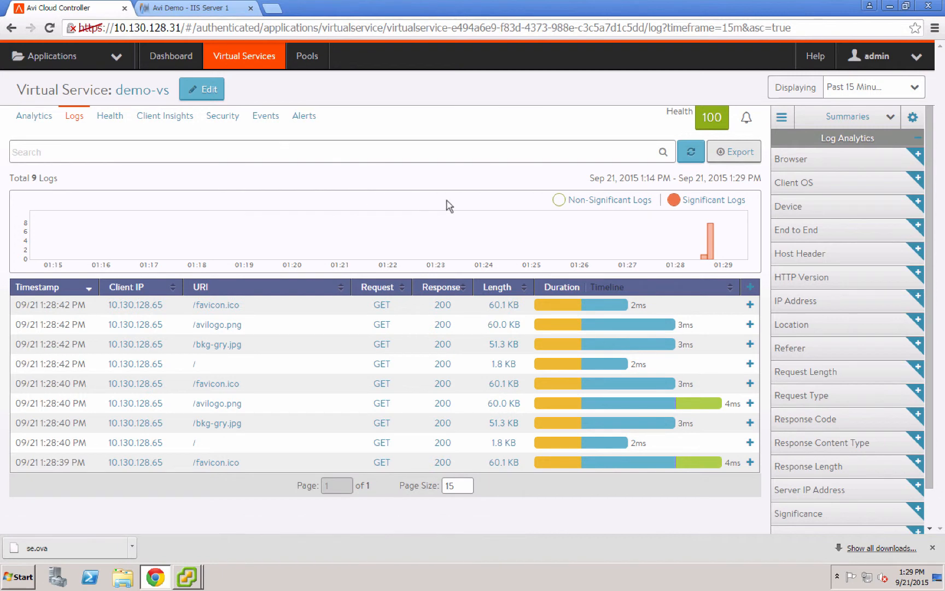
pyautogui.click(584, 201)
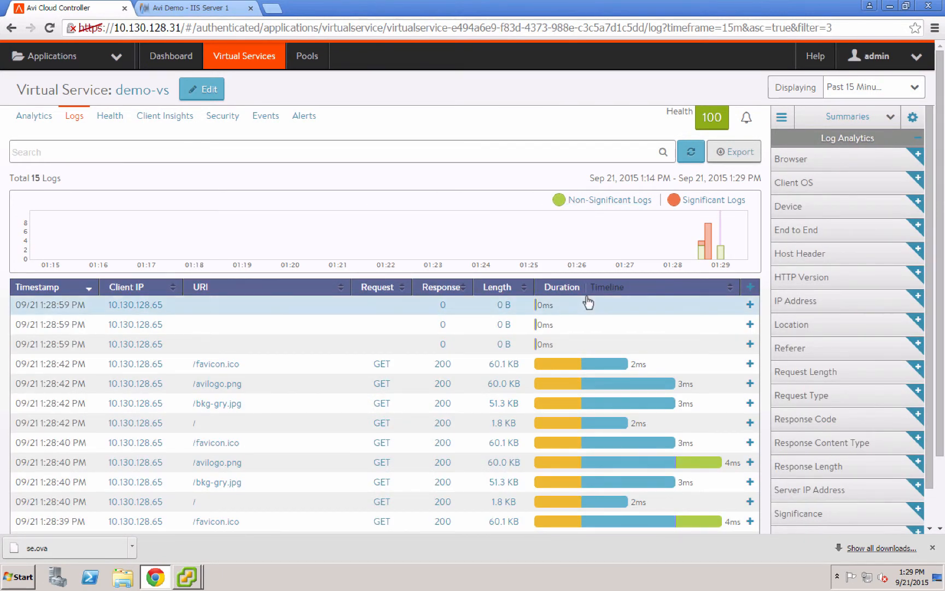
pyautogui.scroll(-2, 586, 300)
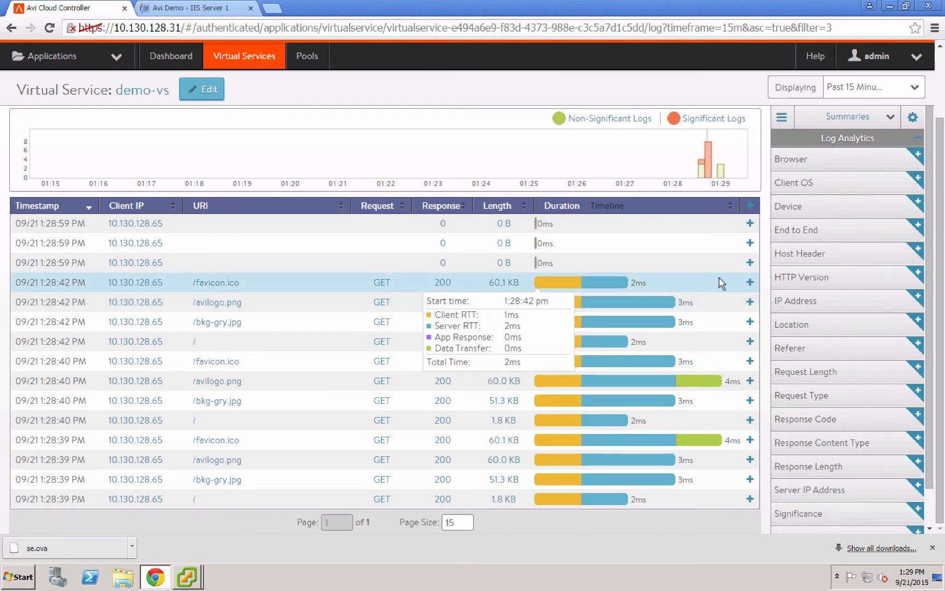